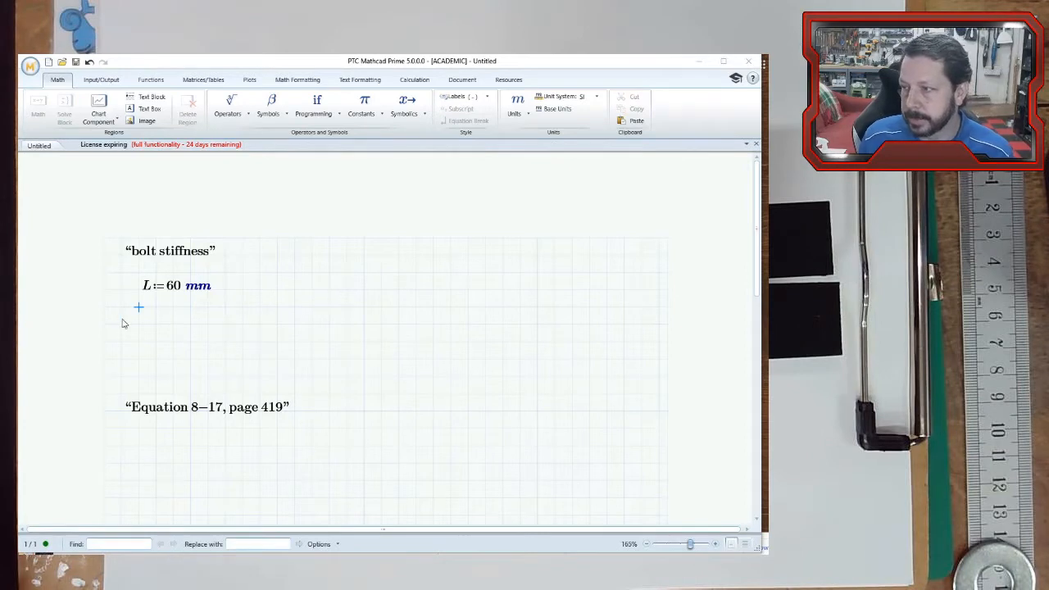
Define the bolt diameter d as 10 mm below the L definition
{"action": "left_click", "coordinate": [144, 326]}
{"action": "left_click", "coordinate": [144, 326]}
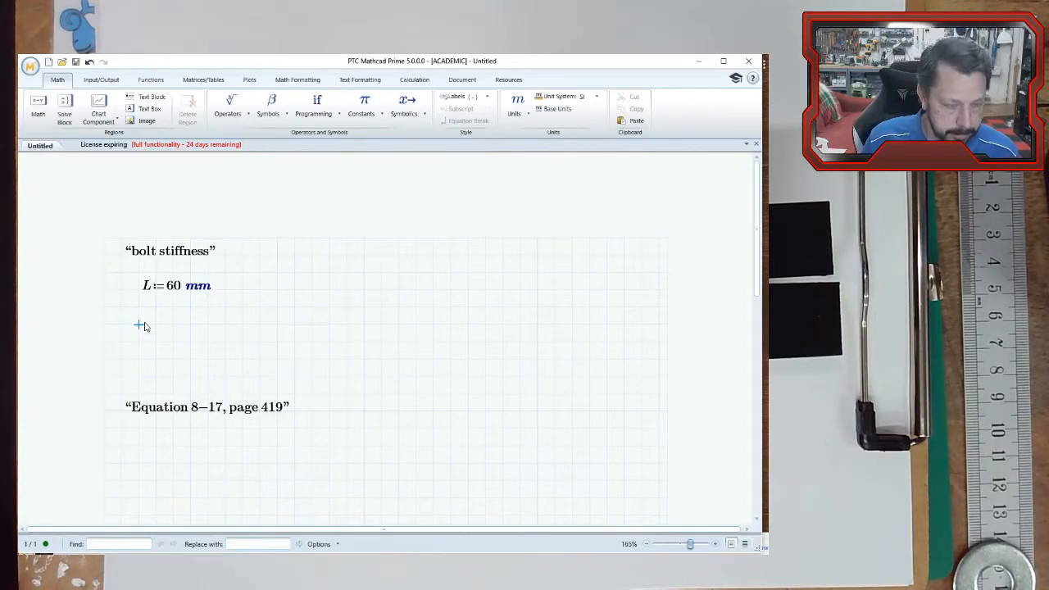
{"action": "type", "text": "d:"}
{"action": "type", "text": "10mm"}
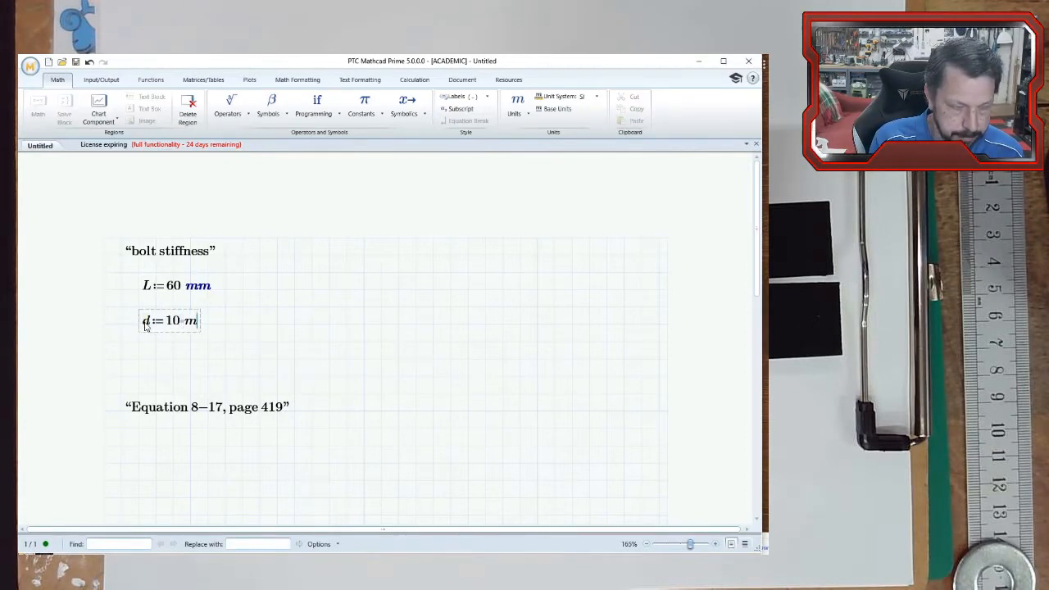
{"action": "key", "text": "Return"}
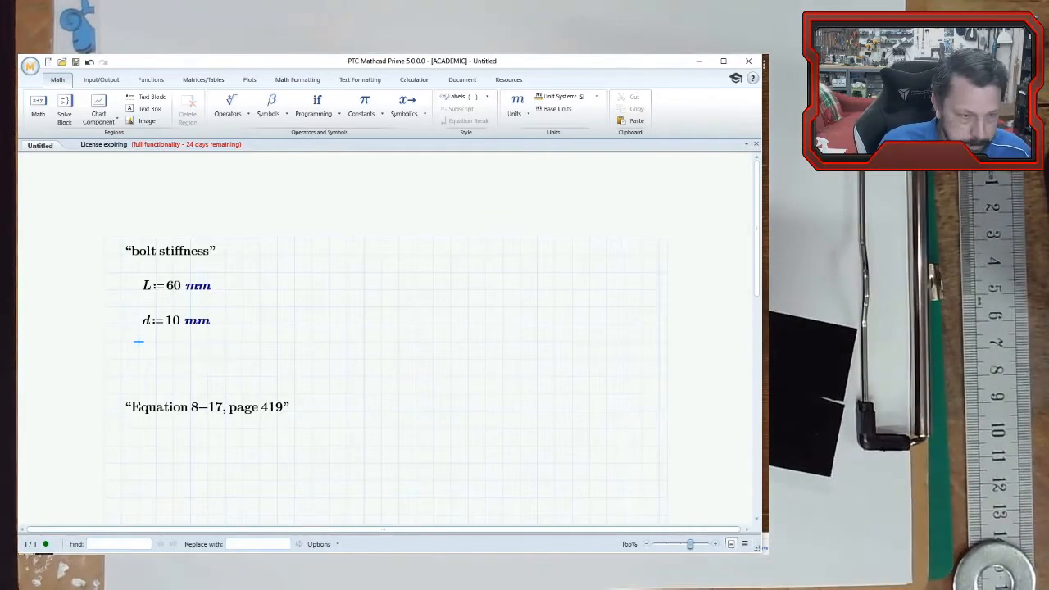
Define the threaded length L_T as 2·d + 6 mm below d and evaluate it in mm
{"action": "type", "text": "L"}
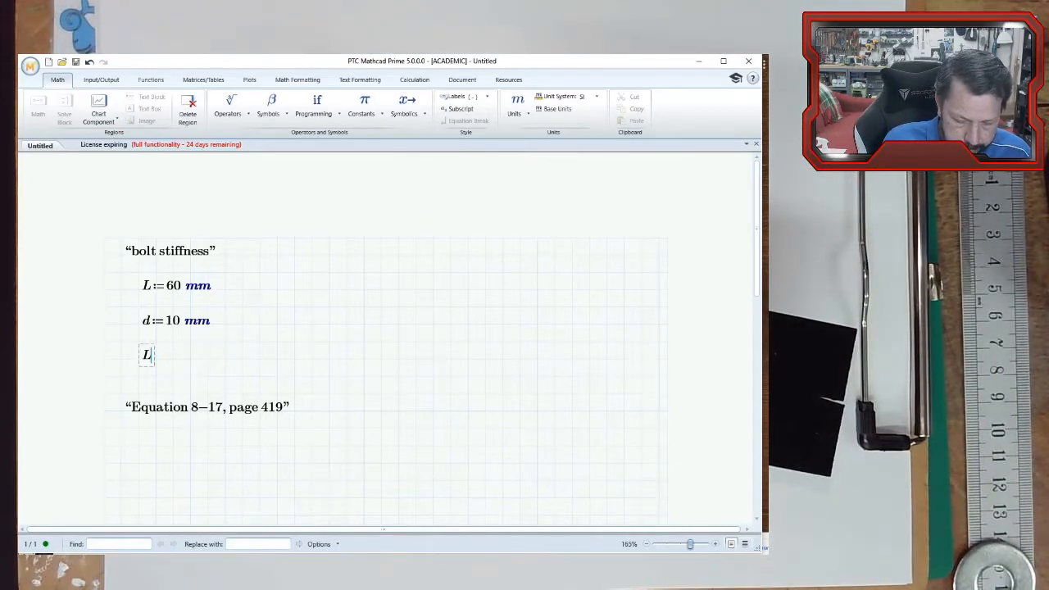
{"action": "key", "text": "period"}
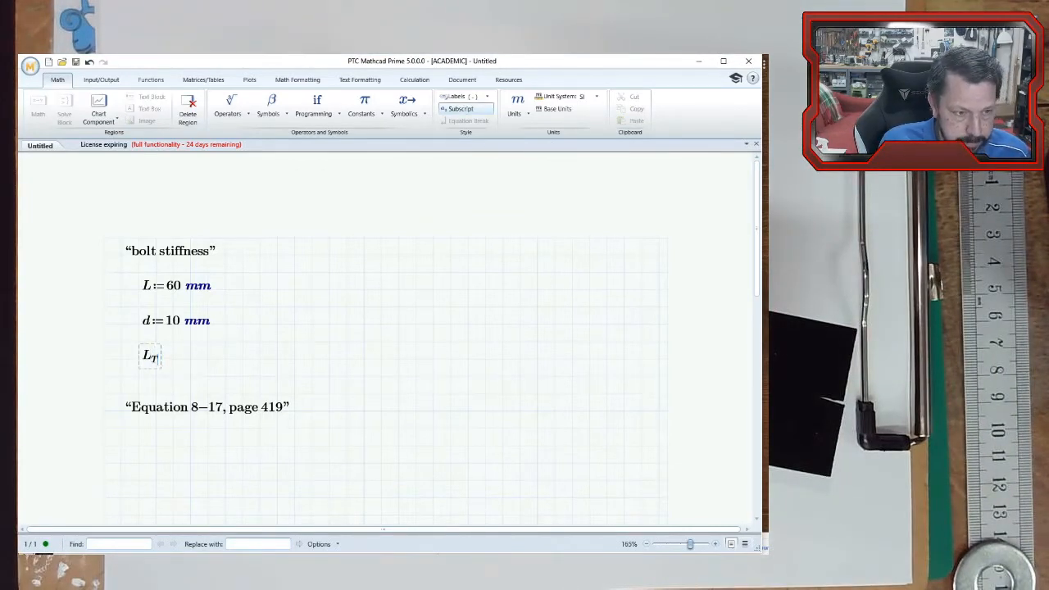
{"action": "type", "text": "T:="}
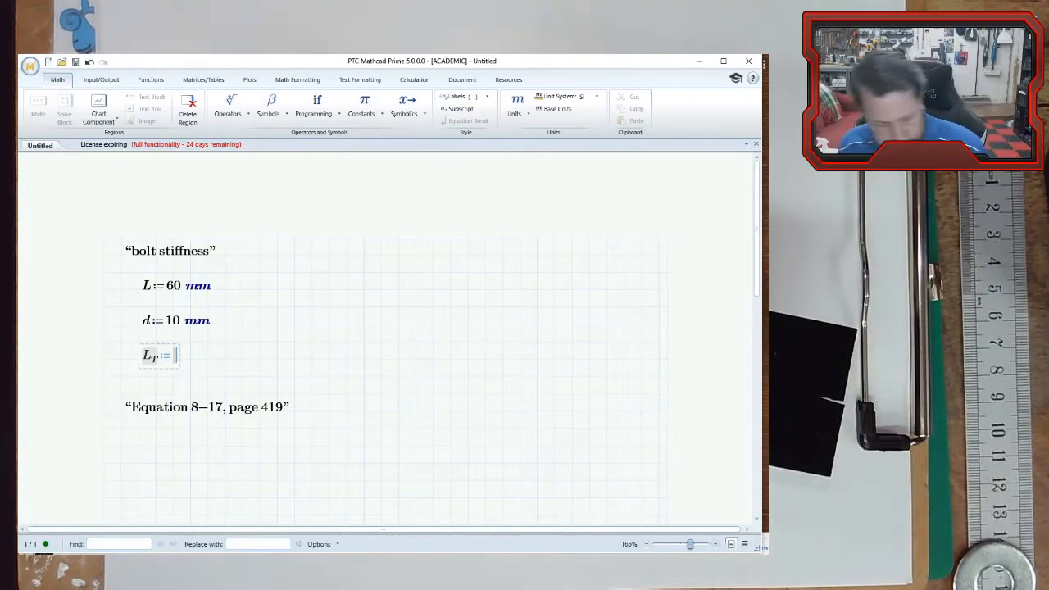
{"action": "type", "text": "2*"}
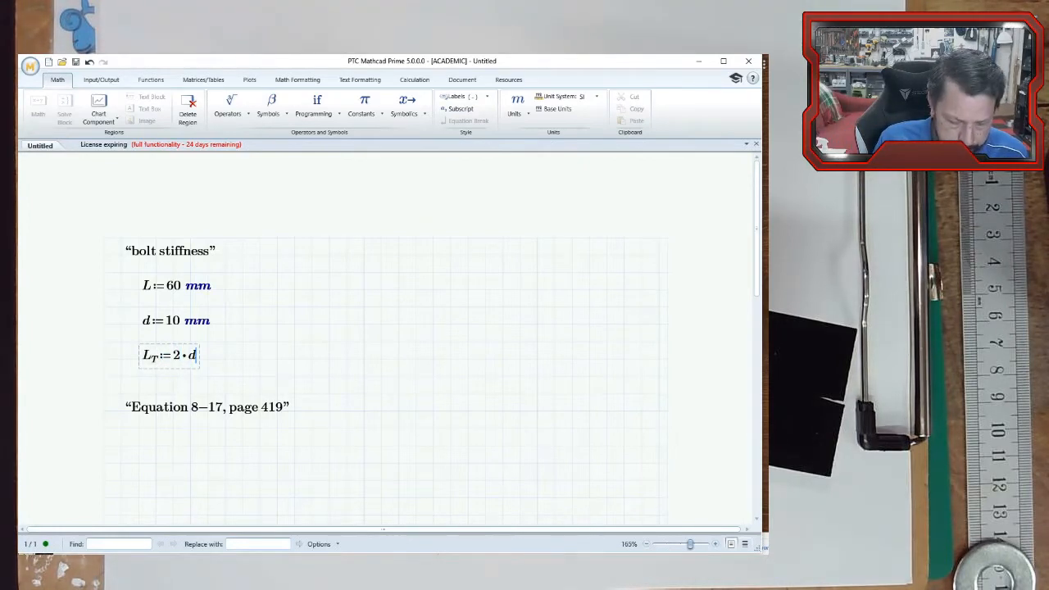
{"action": "type", "text": "d+"}
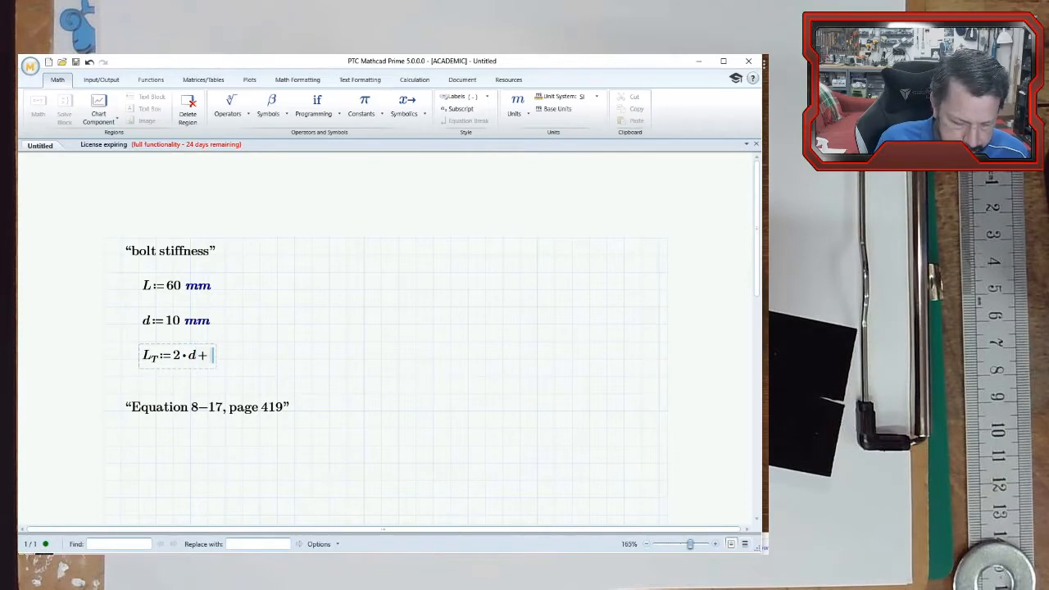
{"action": "type", "text": "6mm="}
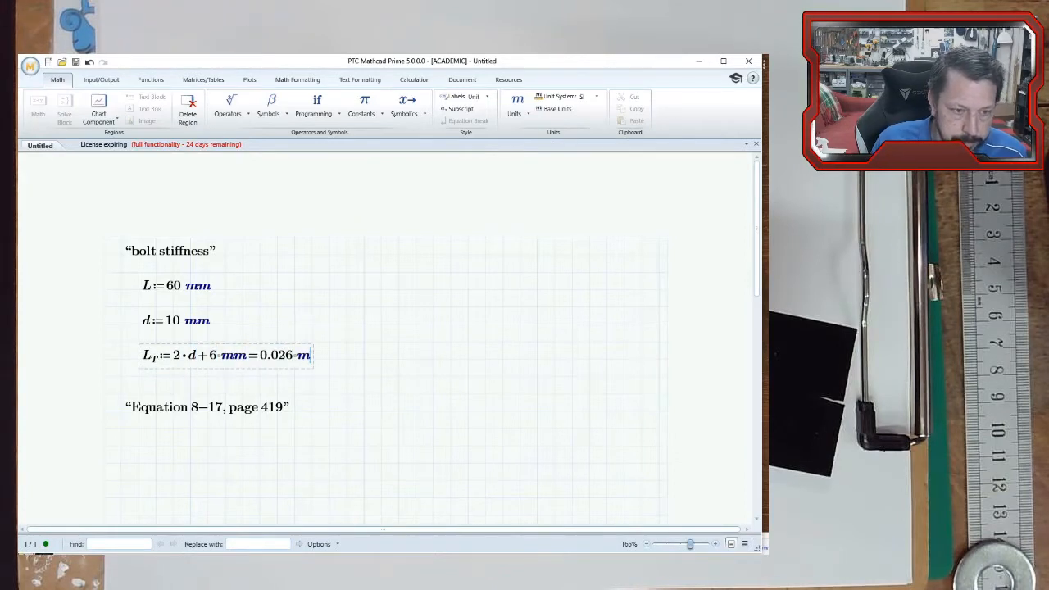
{"action": "type", "text": "mm"}
{"action": "left_click", "coordinate": [139, 394]}
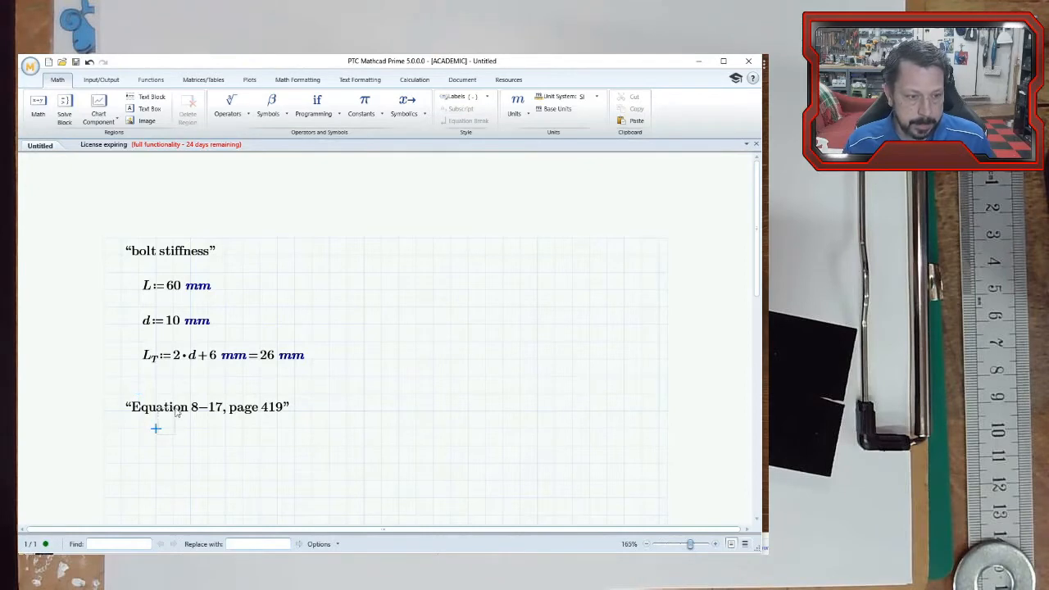
Move the "Equation 8–17, page 419" note lower and define l_d as L − L_T beneath L_T, evaluated in mm
{"action": "left_click_drag", "start_coordinate": [155, 426], "coordinate": [176, 462]}
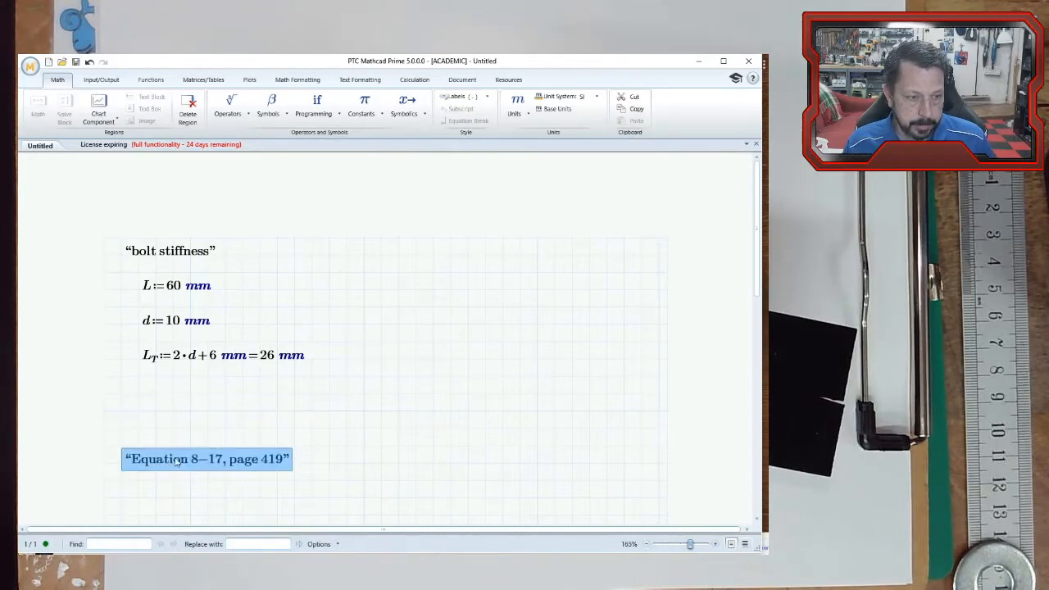
{"action": "left_click", "coordinate": [142, 395]}
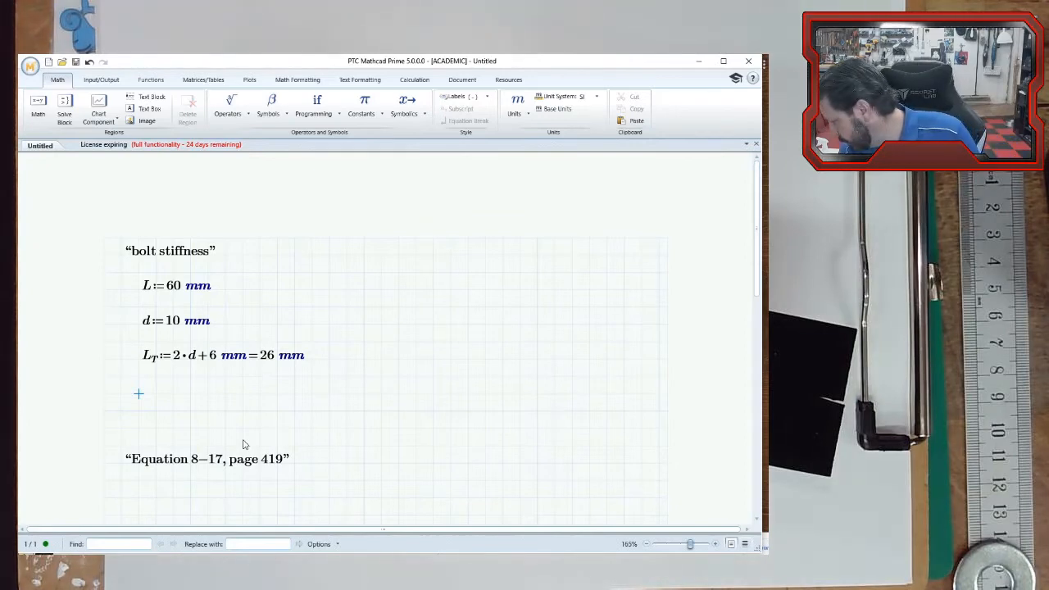
{"action": "type", "text": "l"}
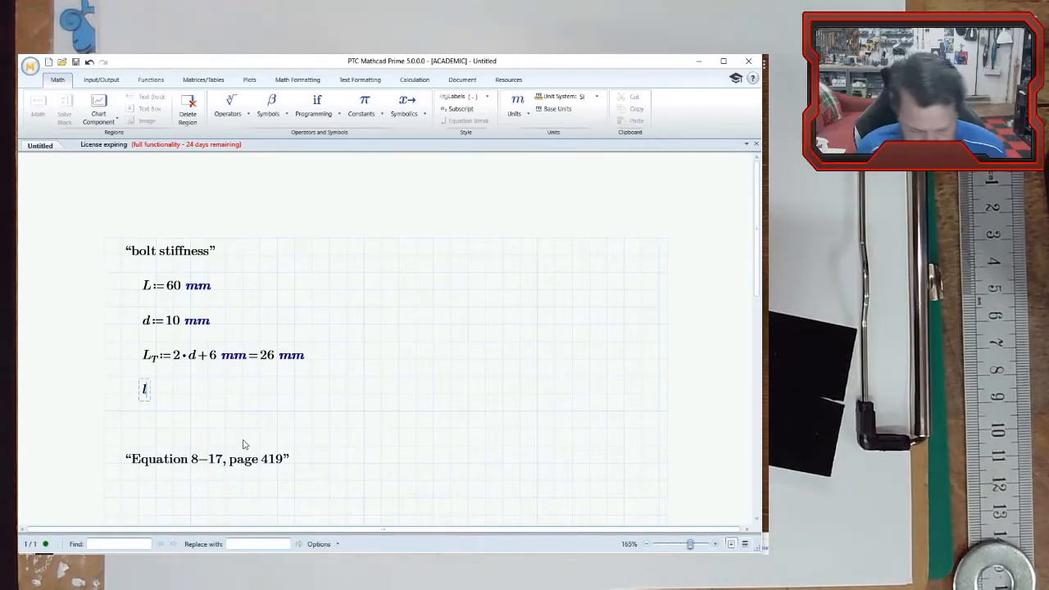
{"action": "key", "text": "ctrl+minus"}
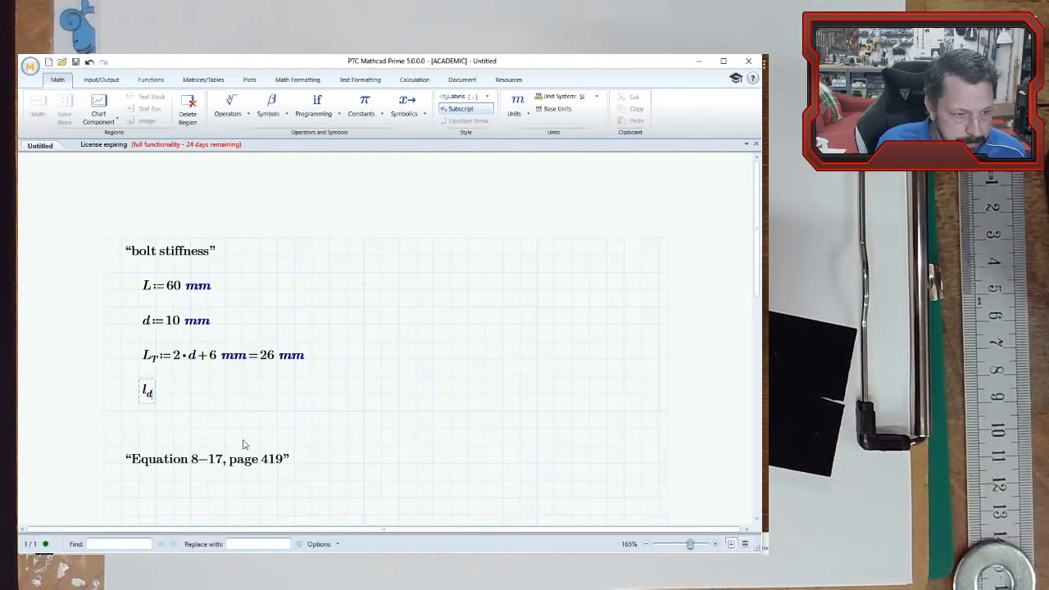
{"action": "type", "text": ":="}
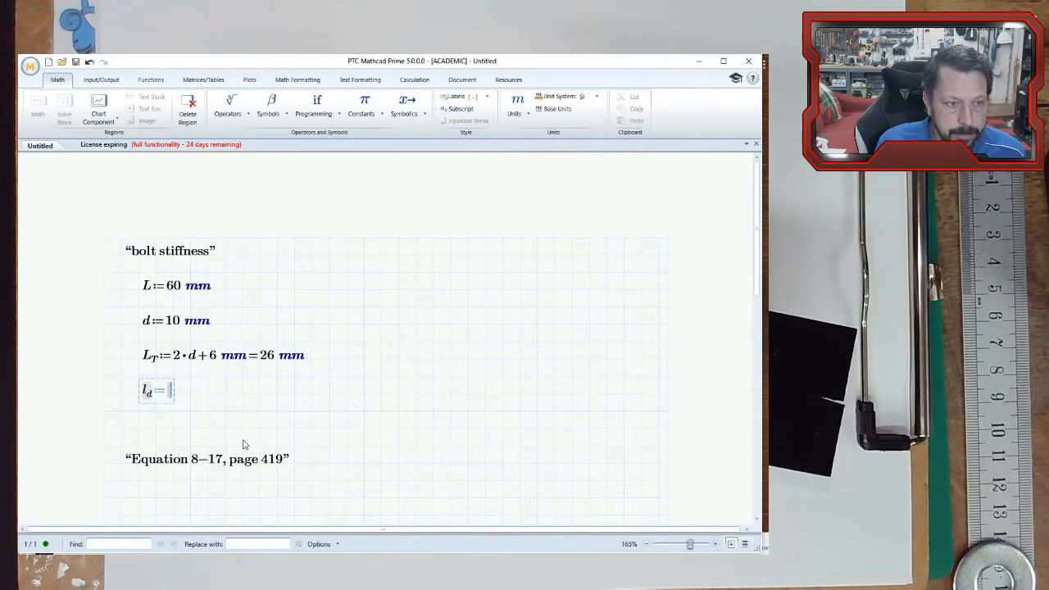
{"action": "type", "text": "L"}
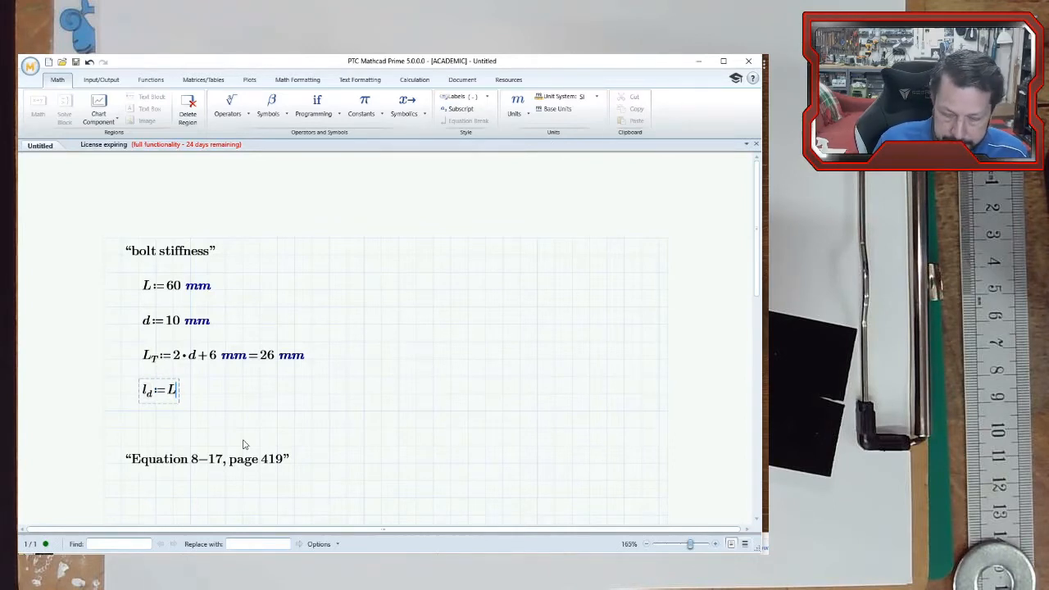
{"action": "type", "text": "-"}
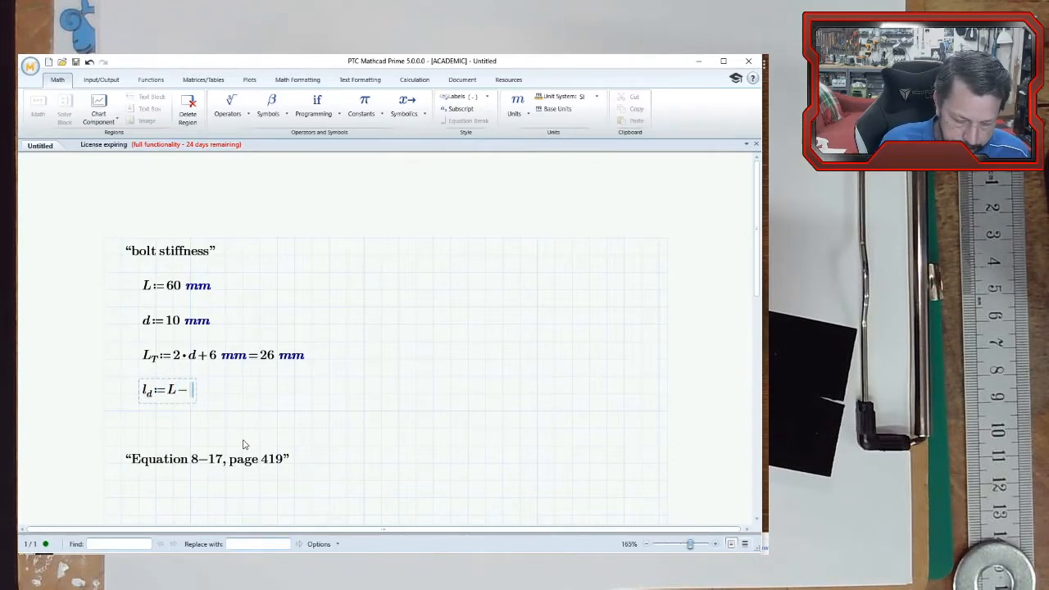
{"action": "type", "text": "L"}
{"action": "key", "text": "period"}
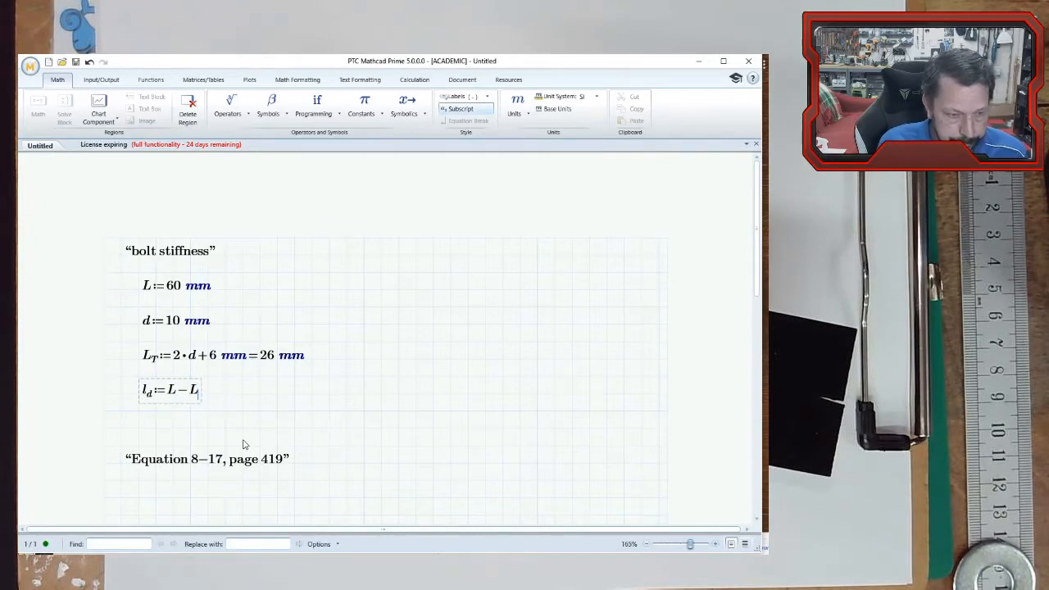
{"action": "type", "text": "T=34 "}
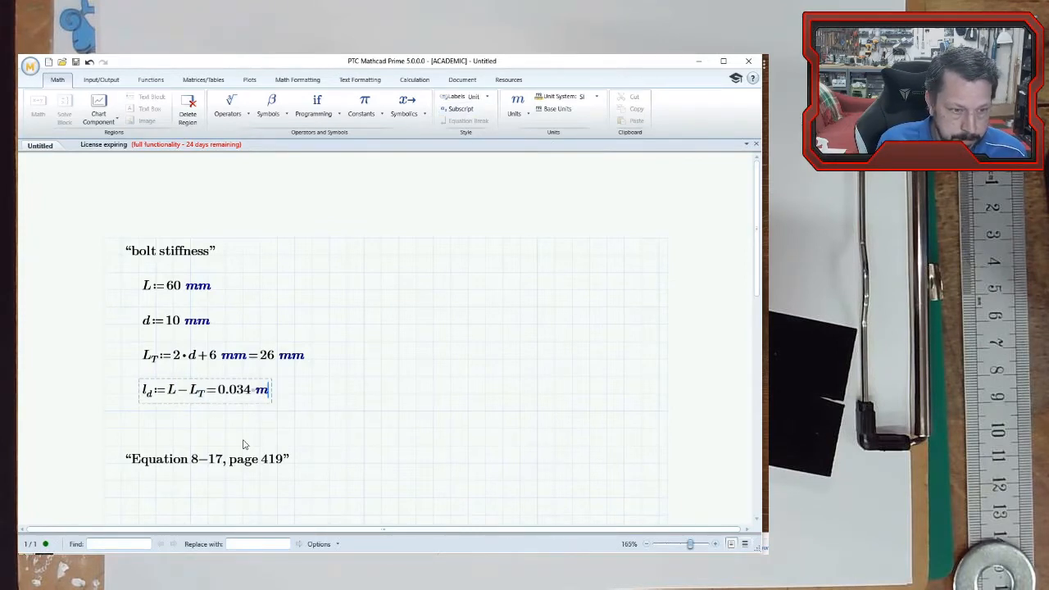
{"action": "type", "text": "mm"}
{"action": "key", "text": "Return"}
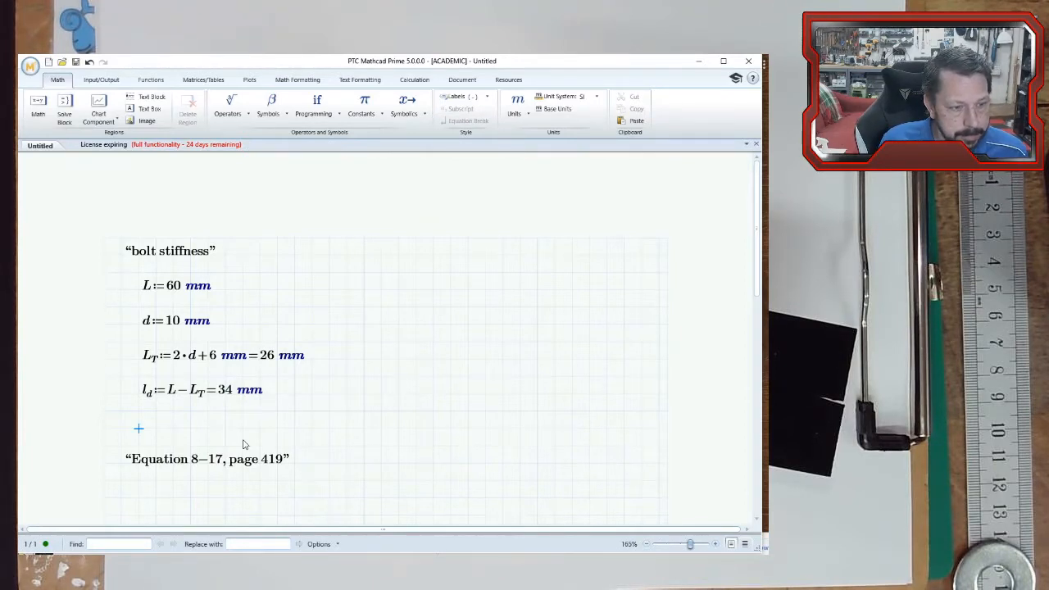
Define the length l as 50 mm below l_d
{"action": "type", "text": "l:="}
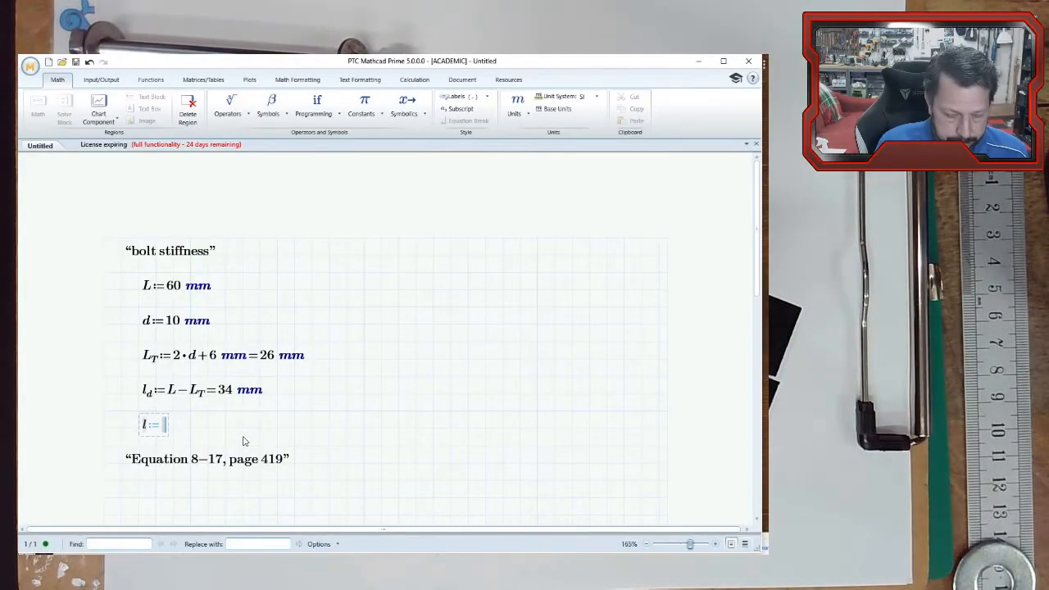
{"action": "type", "text": "50mm"}
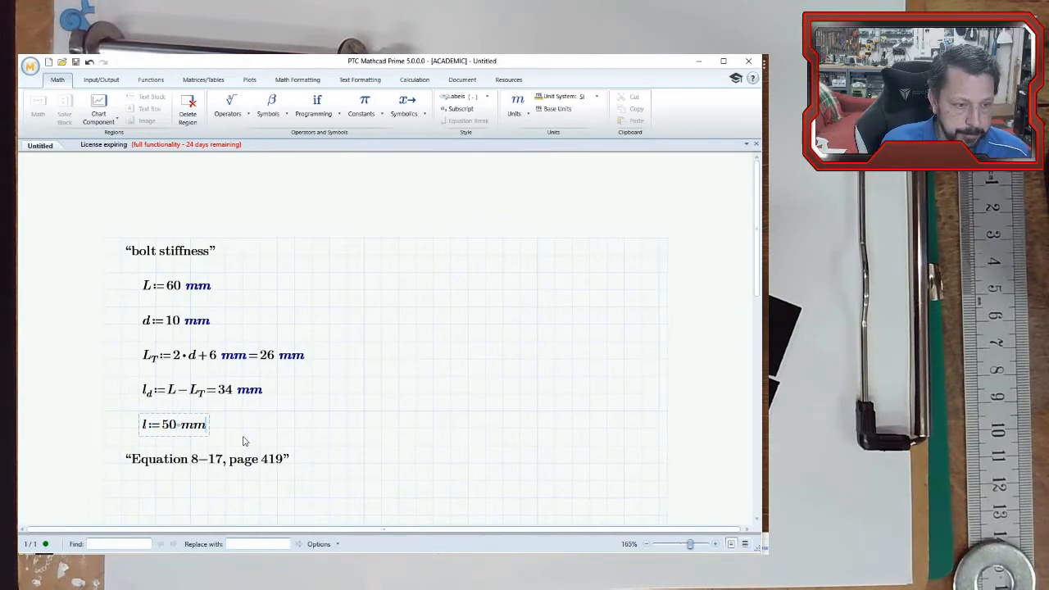
{"action": "key", "text": "Return"}
Move the "Equation 8–17, page 419" note much farther down the worksheet to clear space below l
{"action": "scroll", "coordinate": [320, 419], "scroll_direction": "down", "scroll_amount": 2}
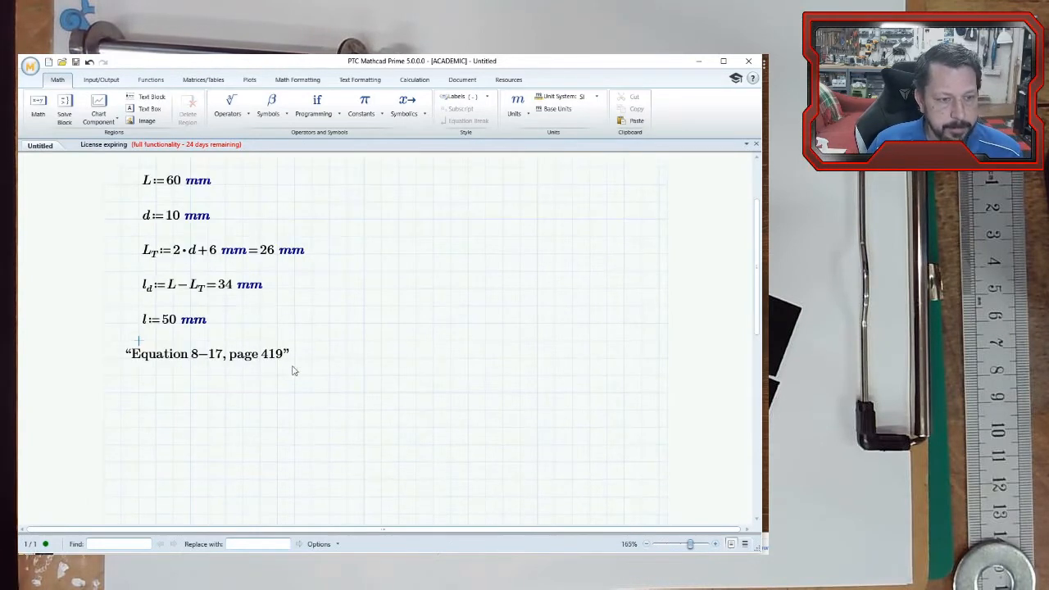
{"action": "left_click", "coordinate": [286, 363]}
{"action": "left_click_drag", "start_coordinate": [276, 366], "coordinate": [281, 508]}
Define l_t as l − l_d below the l definition and evaluate it in mm
{"action": "left_click", "coordinate": [232, 384]}
{"action": "scroll", "coordinate": [177, 394], "scroll_direction": "up", "scroll_amount": 1}
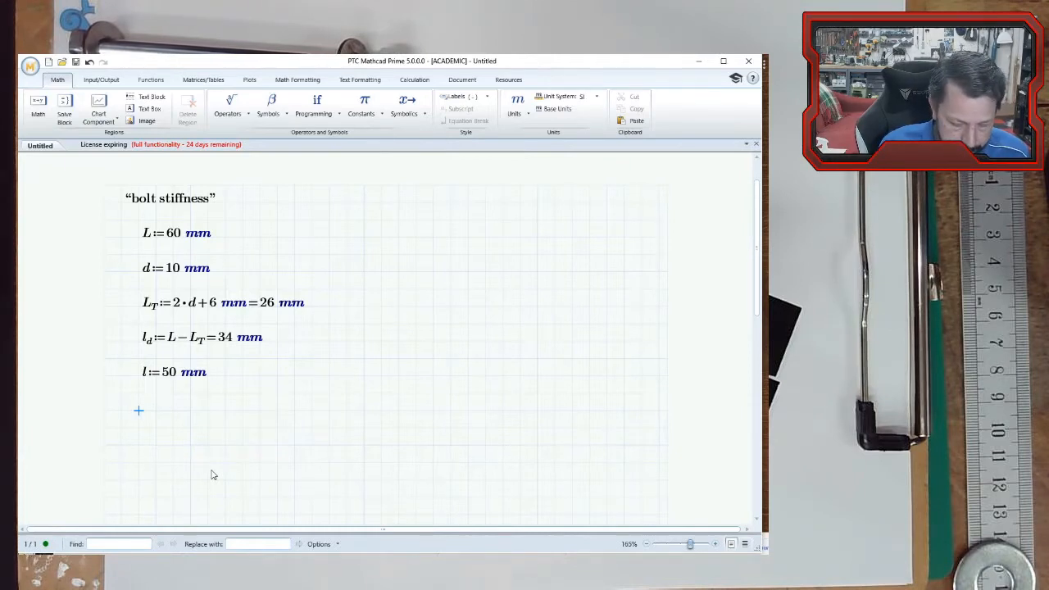
{"action": "type", "text": "l"}
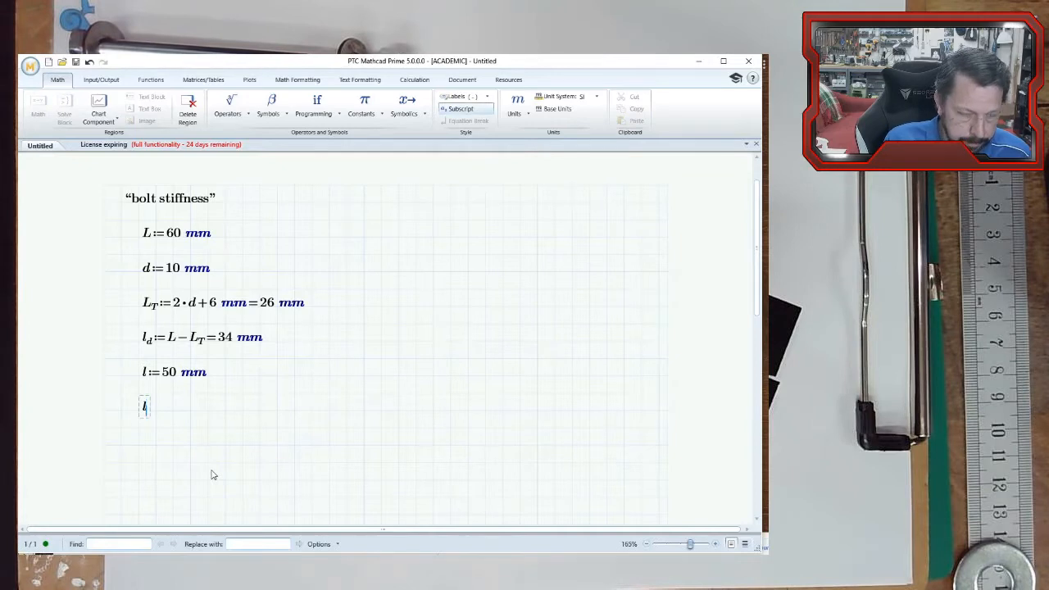
{"action": "type", "text": ".i"}
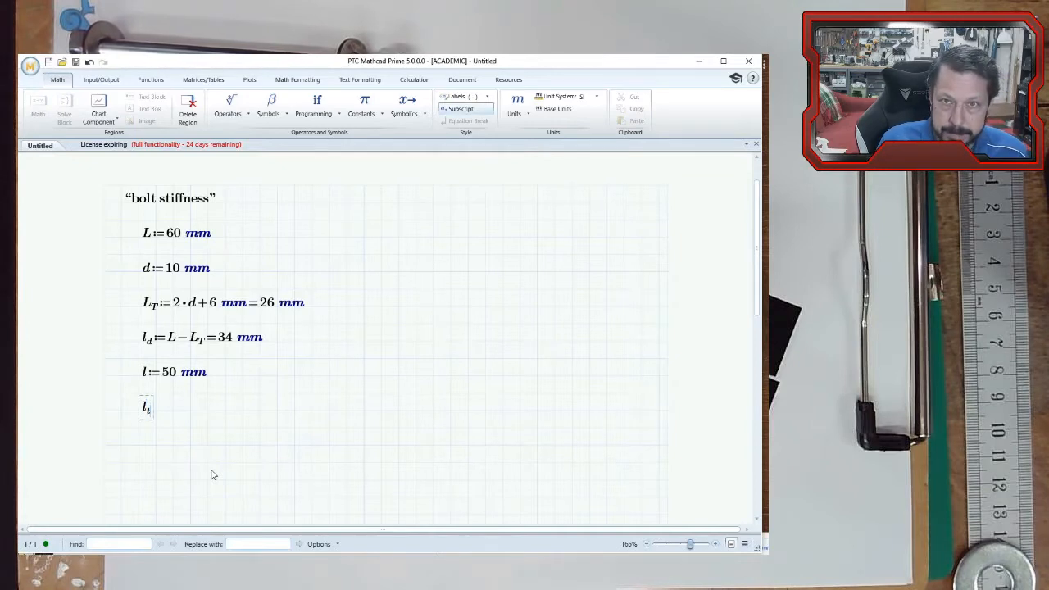
{"action": "type", "text": ":="}
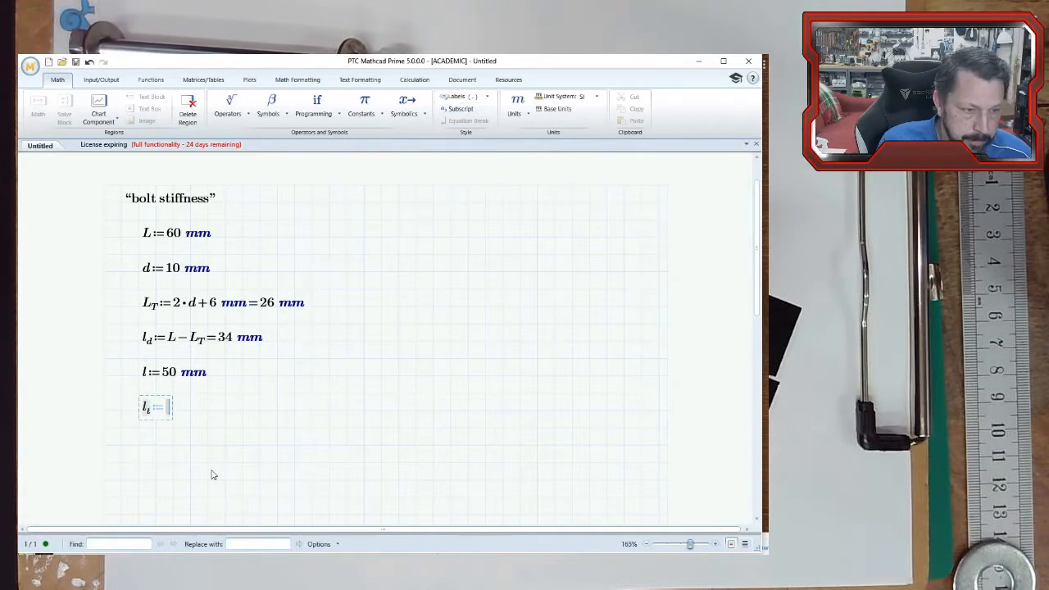
{"action": "type", "text": "l-l"}
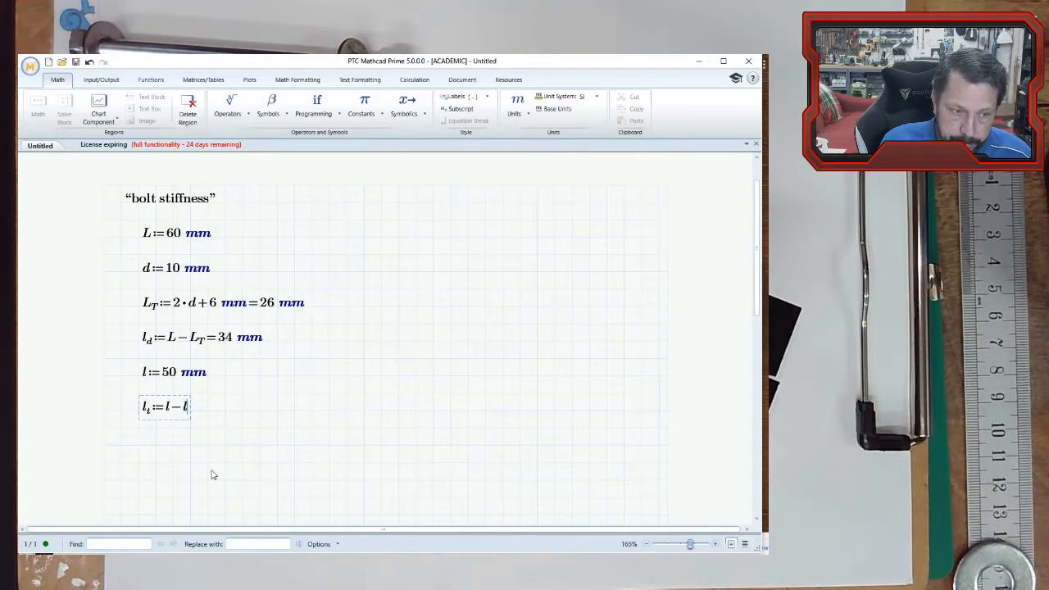
{"action": "type", "text": ".d"}
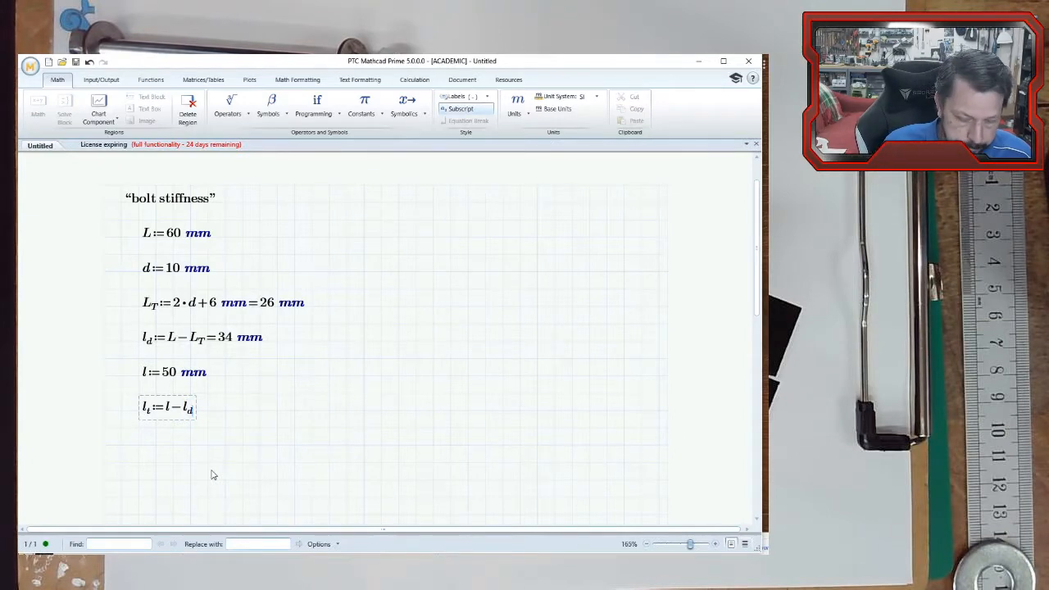
{"action": "type", "text": "=mm"}
{"action": "key", "text": "Return"}
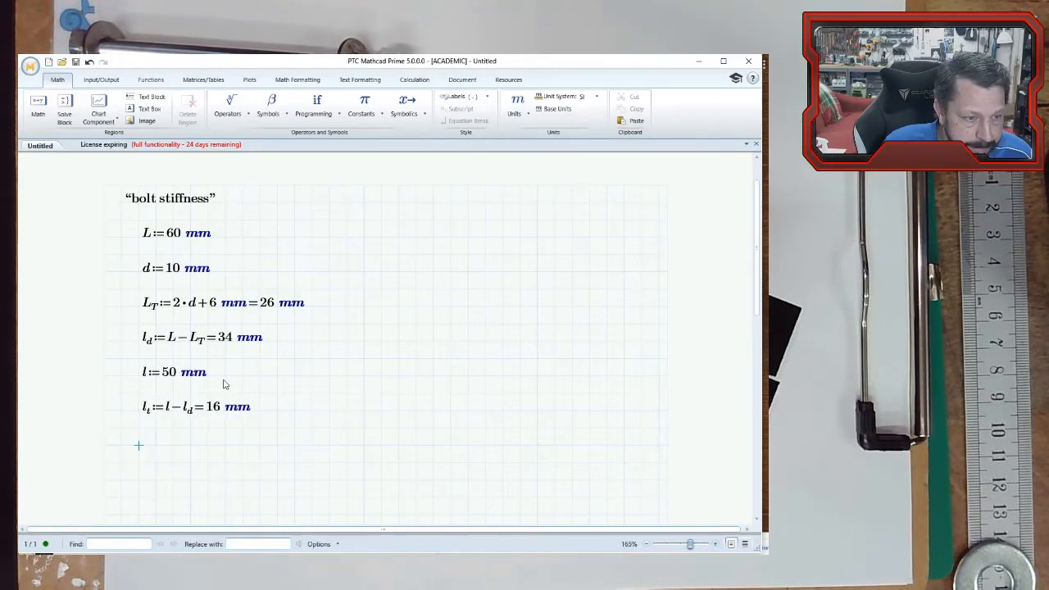
Define A_d as π·(d²)/4 below the l_t definition and evaluate it
{"action": "type", "text": "A"}
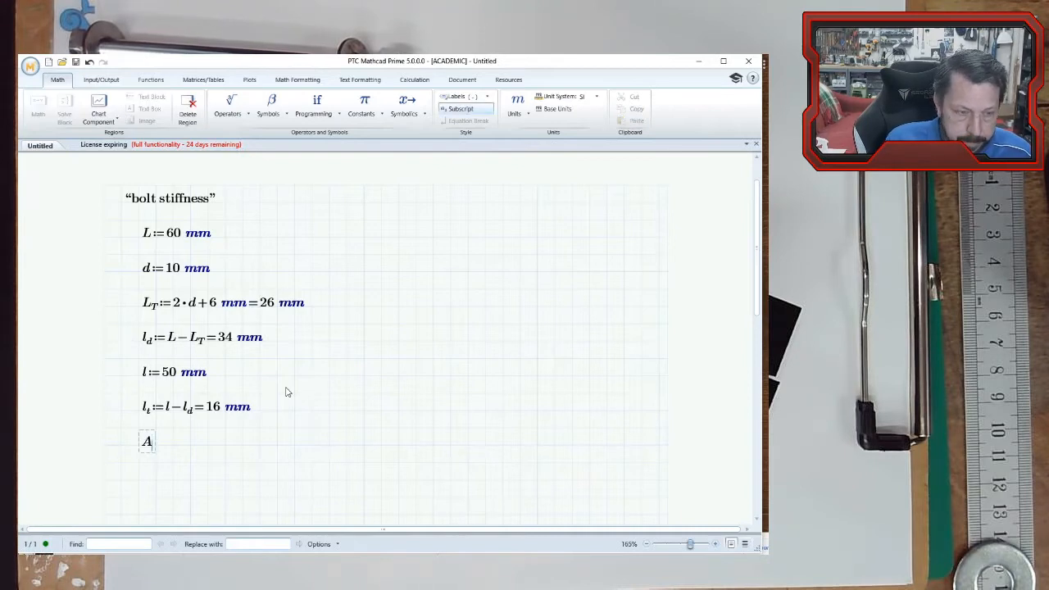
{"action": "type", "text": ".d"}
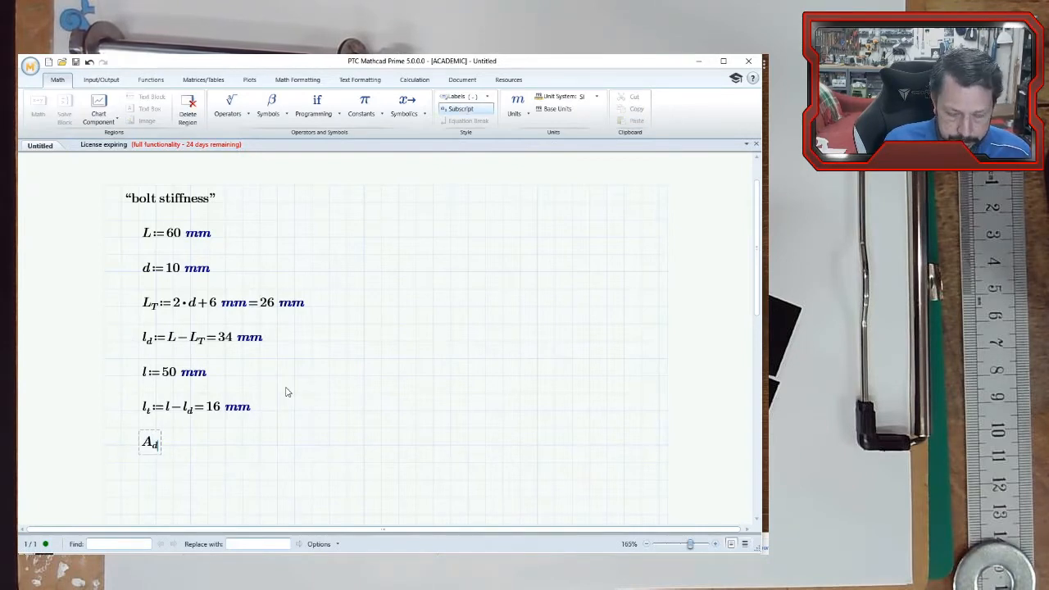
{"action": "type", "text": ":p"}
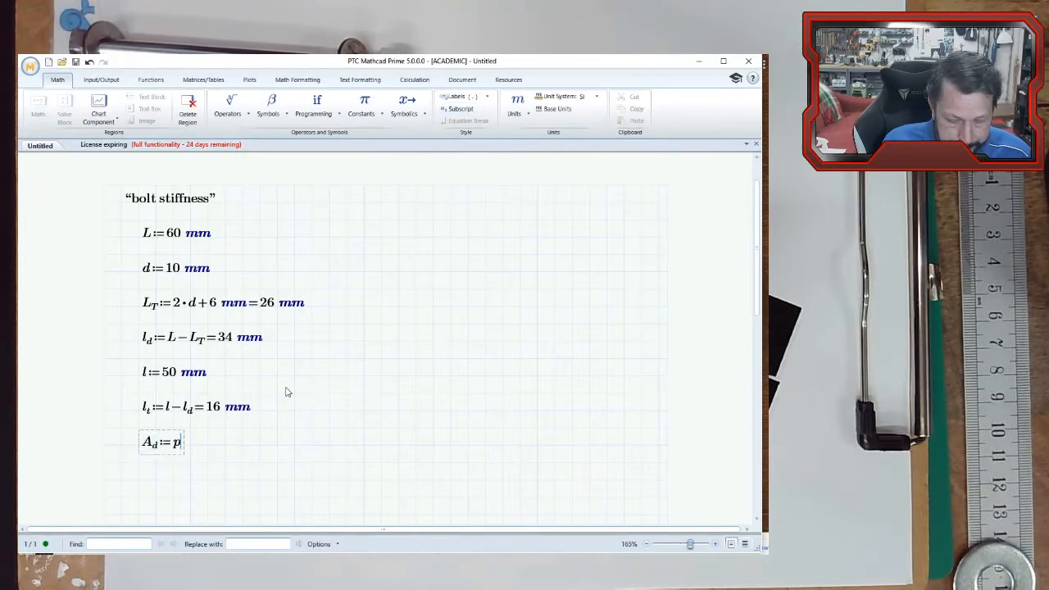
{"action": "key", "text": "ctrl+g"}
{"action": "type", "text": "(d"}
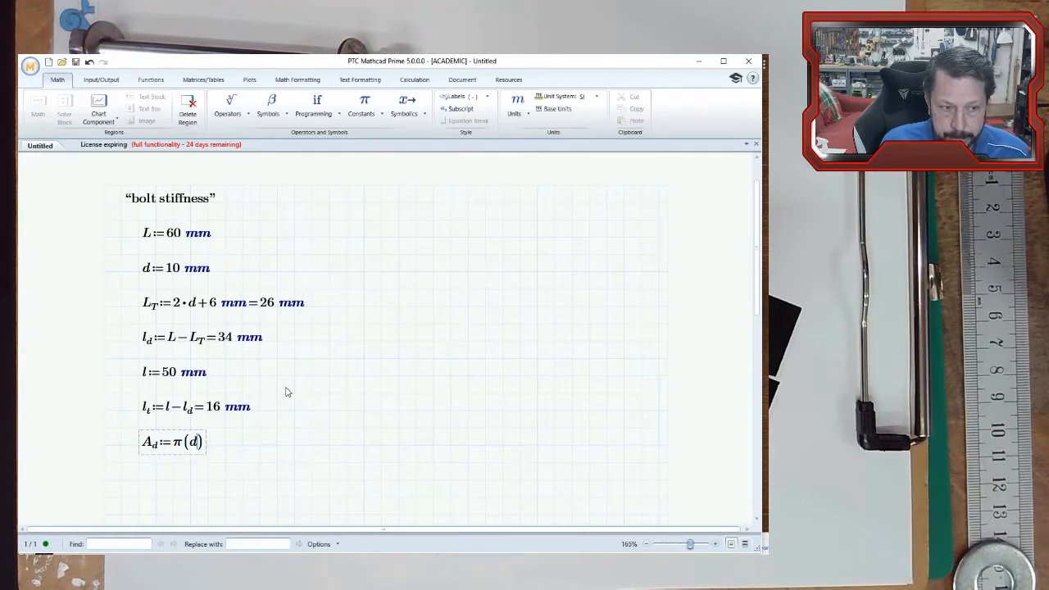
{"action": "type", "text": "^2"}
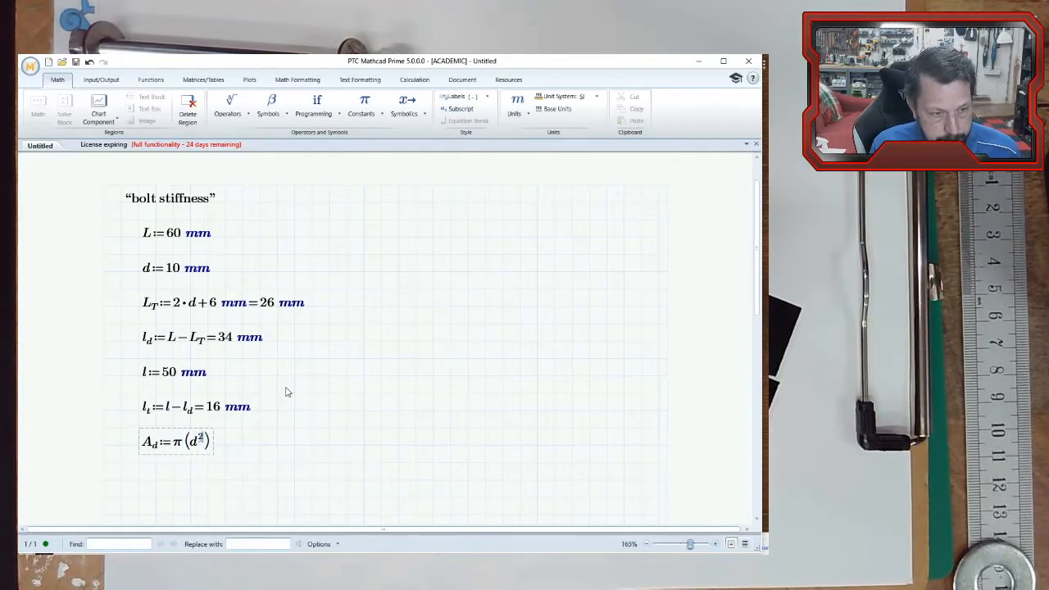
{"action": "key", "text": "space"}
{"action": "key", "text": "space"}
{"action": "type", "text": "/"}
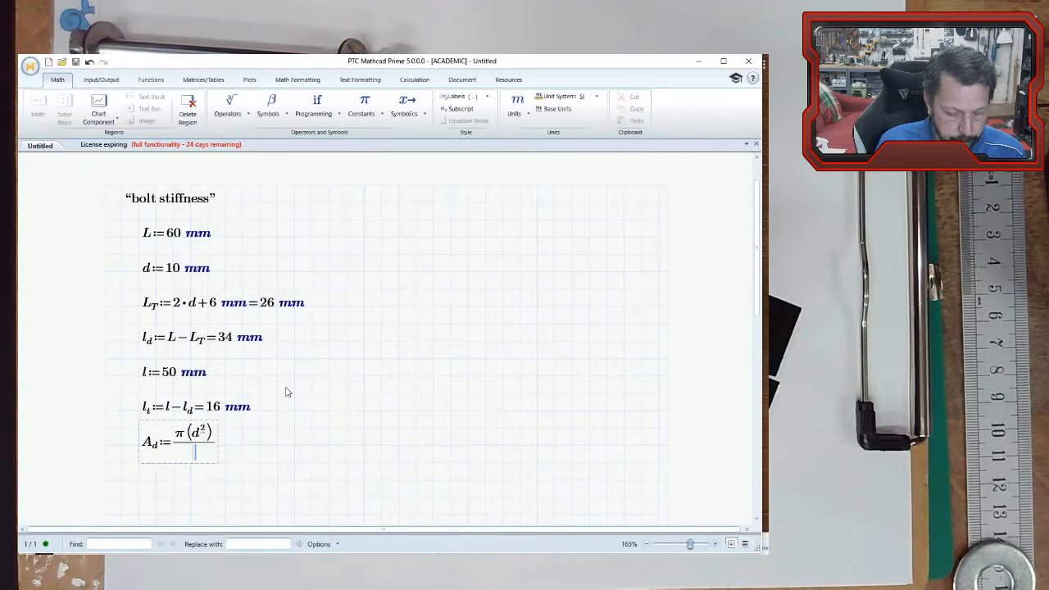
{"action": "type", "text": "4"}
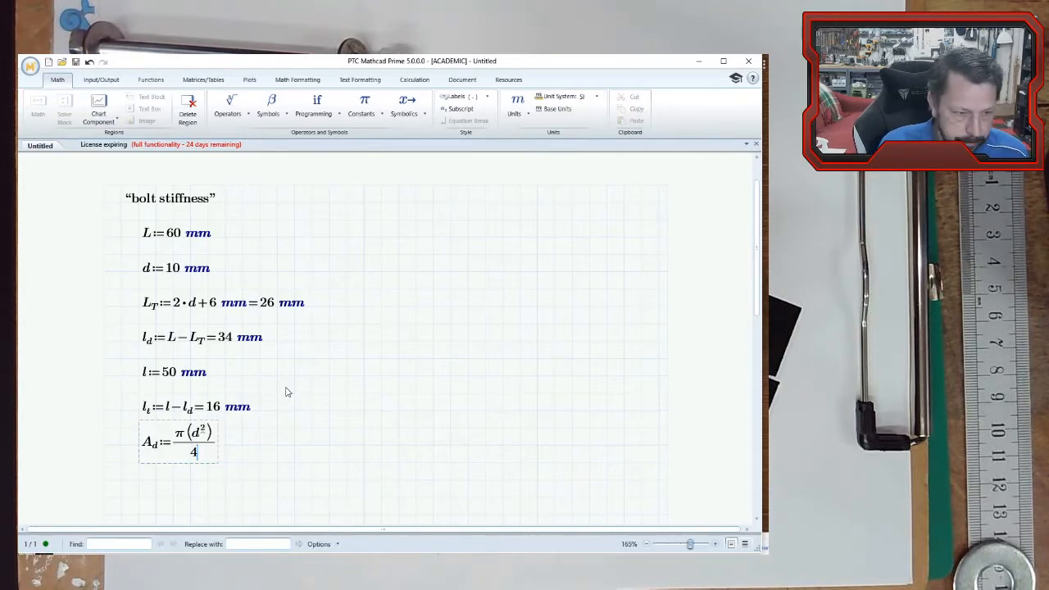
{"action": "type", "text": "="}
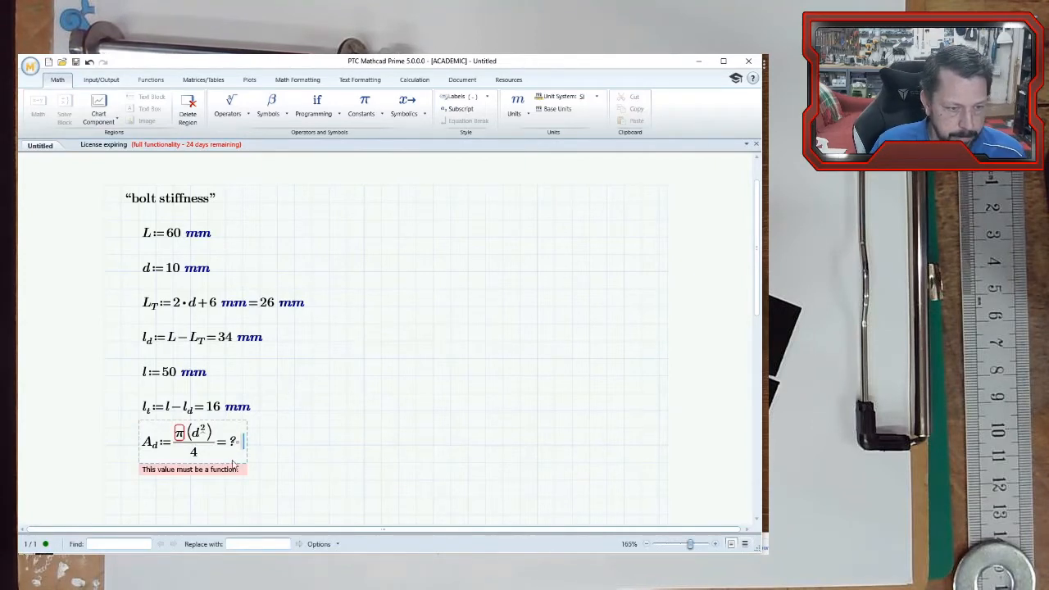
{"action": "type", "text": "*"}
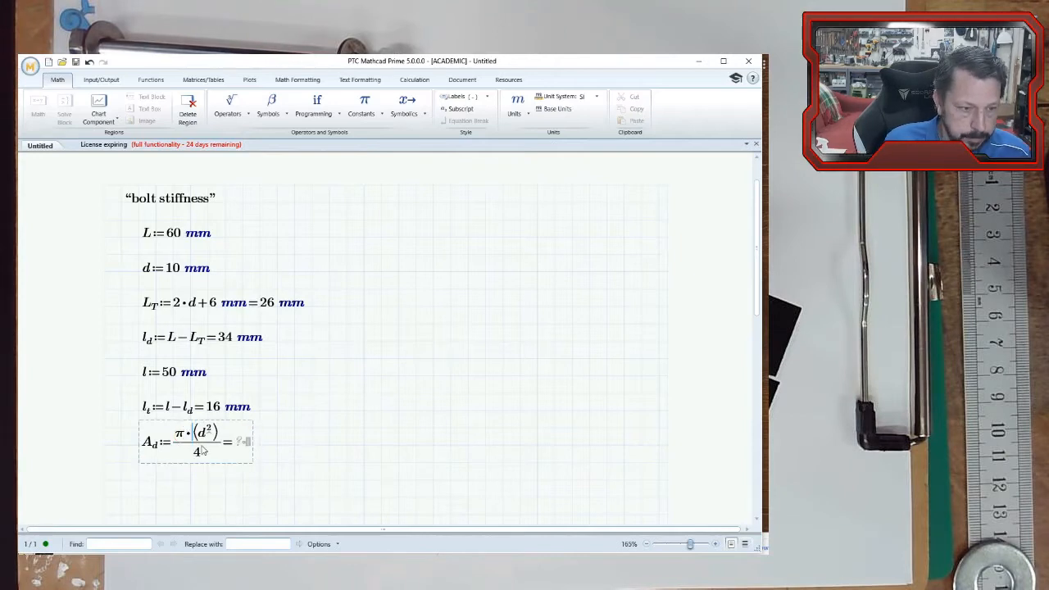
{"action": "key", "text": "Return"}
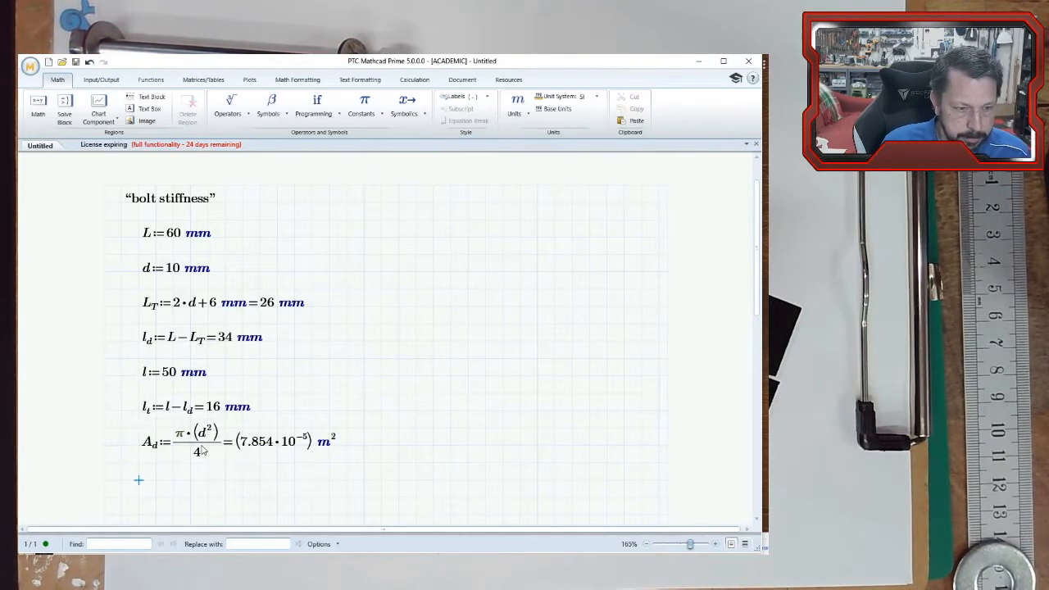
Convert the unit of the evaluated A_d result to mm²
{"action": "left_click", "coordinate": [324, 442]}
{"action": "type", "text": "m"}
{"action": "key", "text": "Return"}
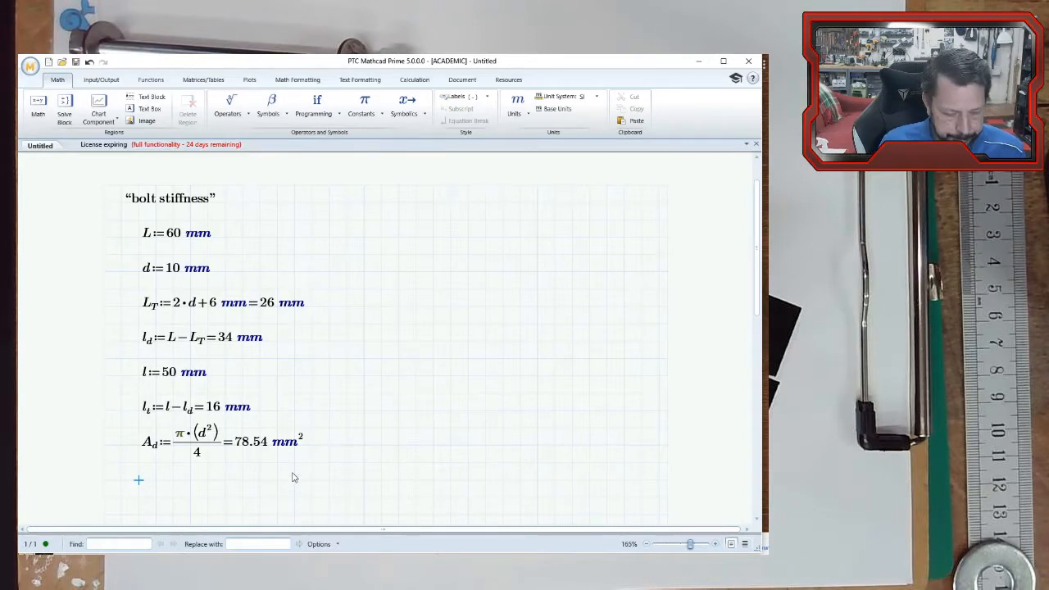
Define A_t as 58 mm² below the A_d definition
{"action": "type", "text": "A"}
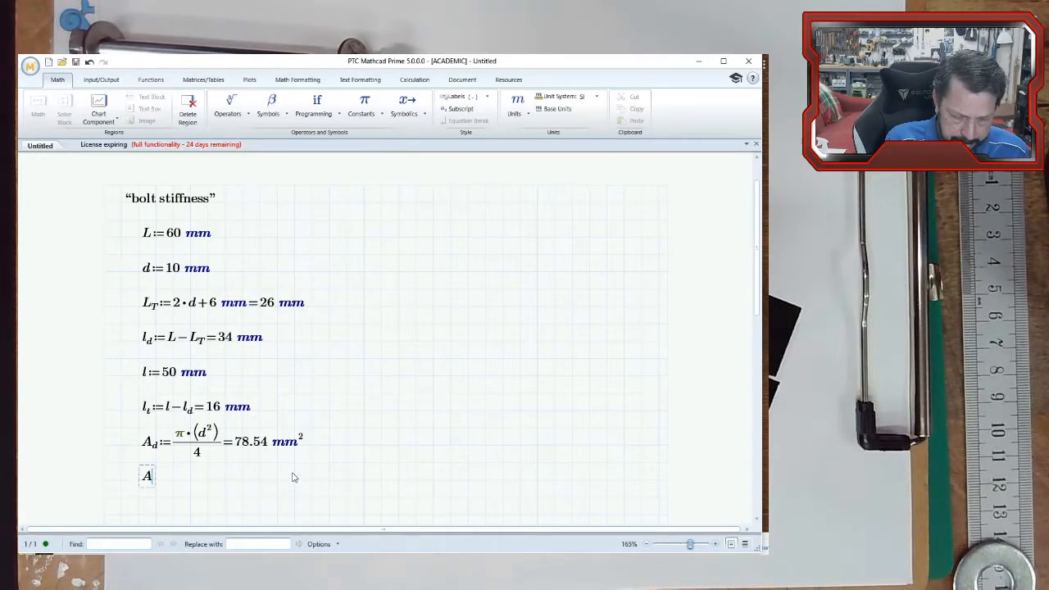
{"action": "key", "text": "period"}
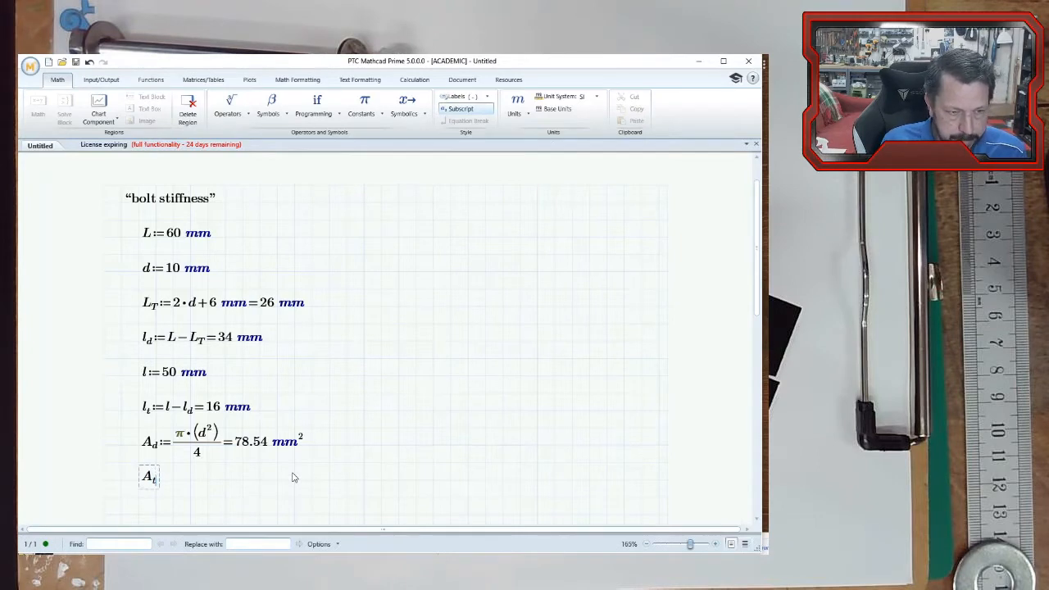
{"action": "type", "text": "t:="}
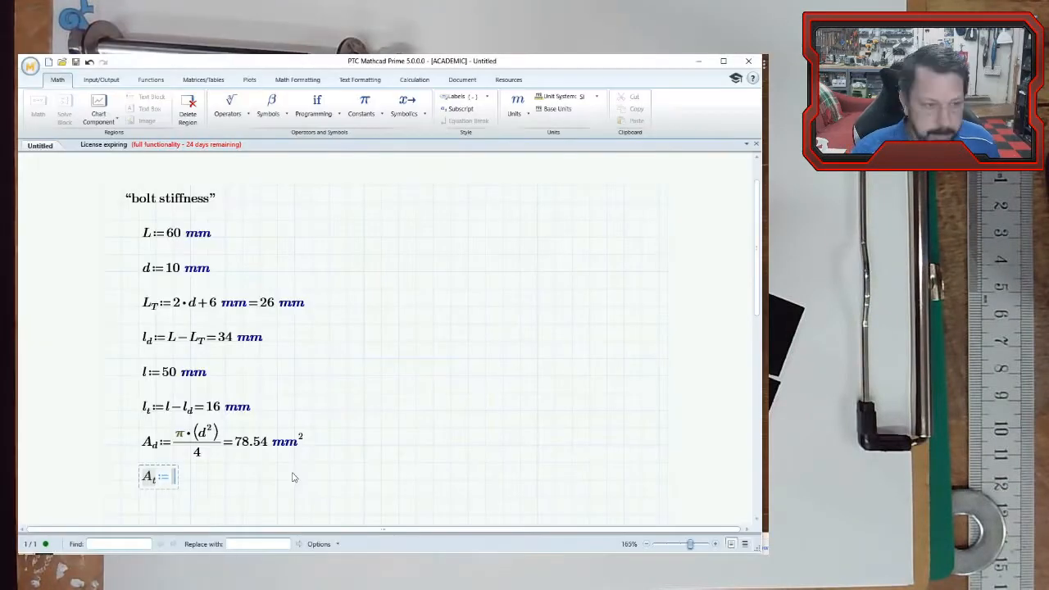
{"action": "type", "text": "58 "}
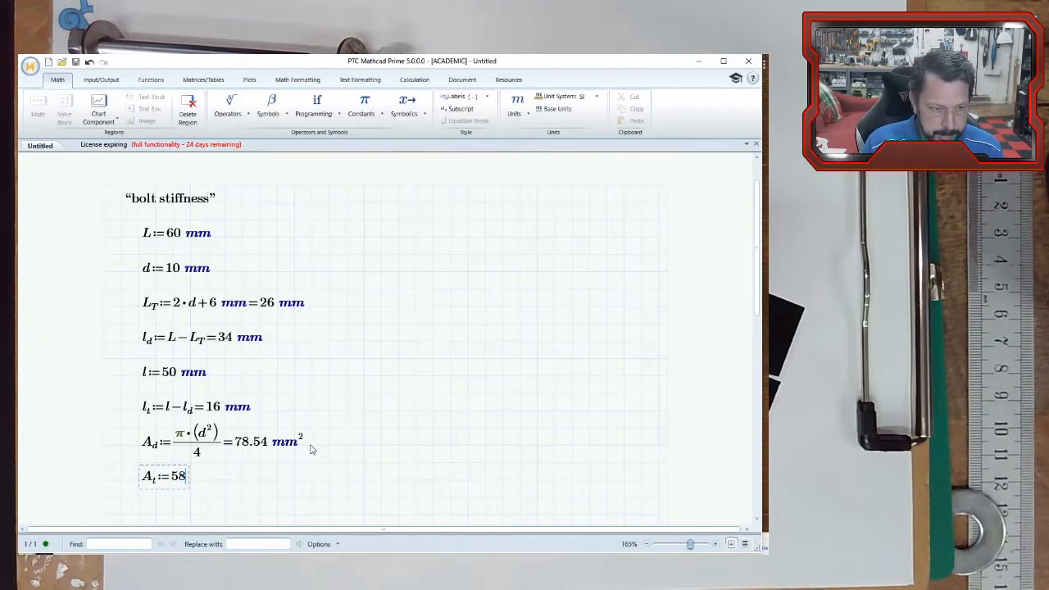
{"action": "type", "text": "m"}
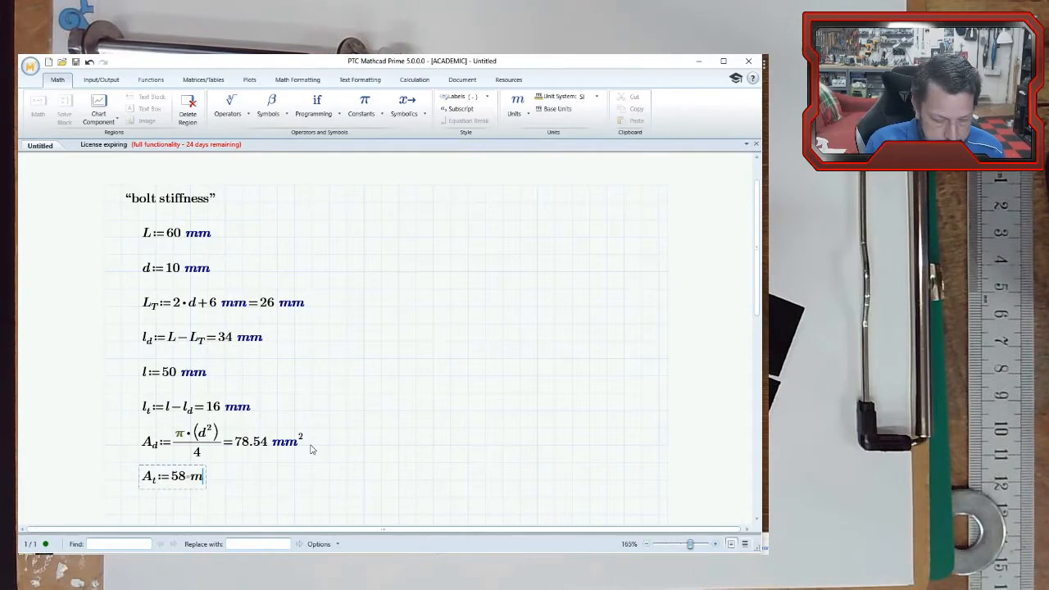
{"action": "type", "text": "m^2"}
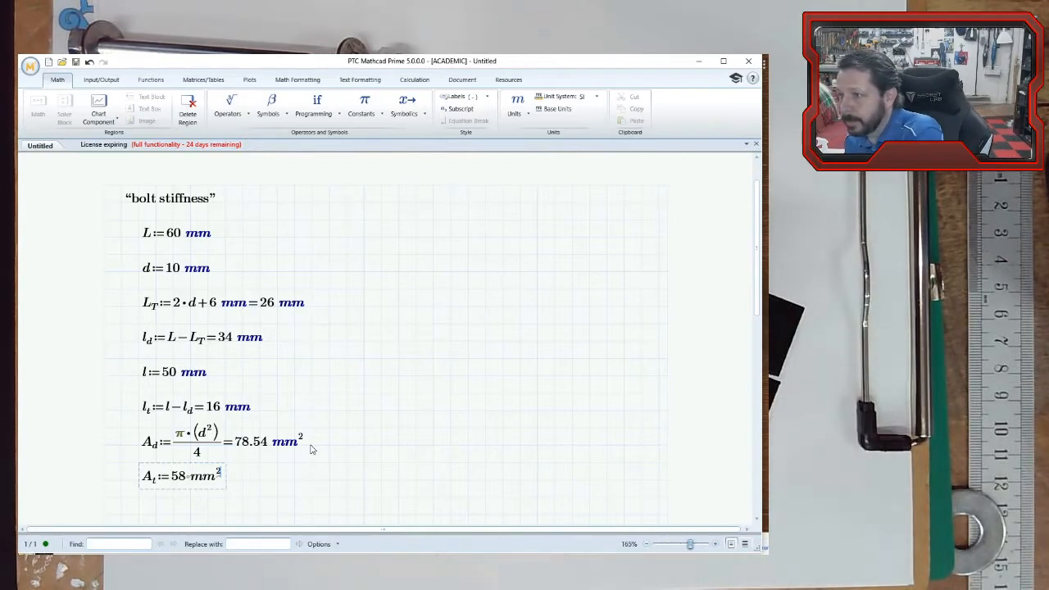
{"action": "left_click", "coordinate": [329, 463]}
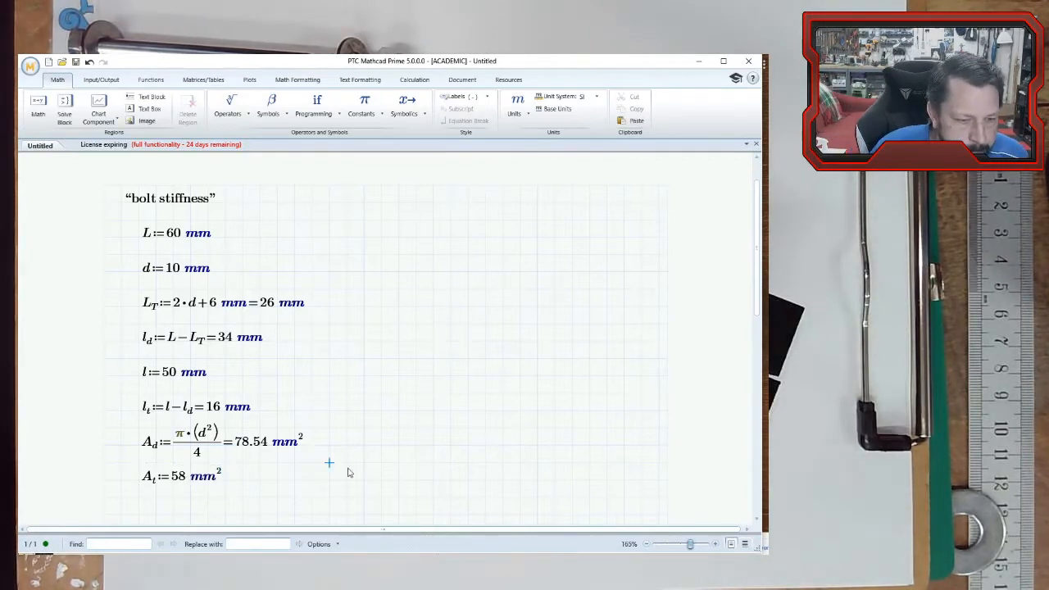
Define the modulus E as 200 GPa between the A_t definition and the equation note
{"action": "scroll", "coordinate": [344, 476], "scroll_direction": "down", "scroll_amount": 2}
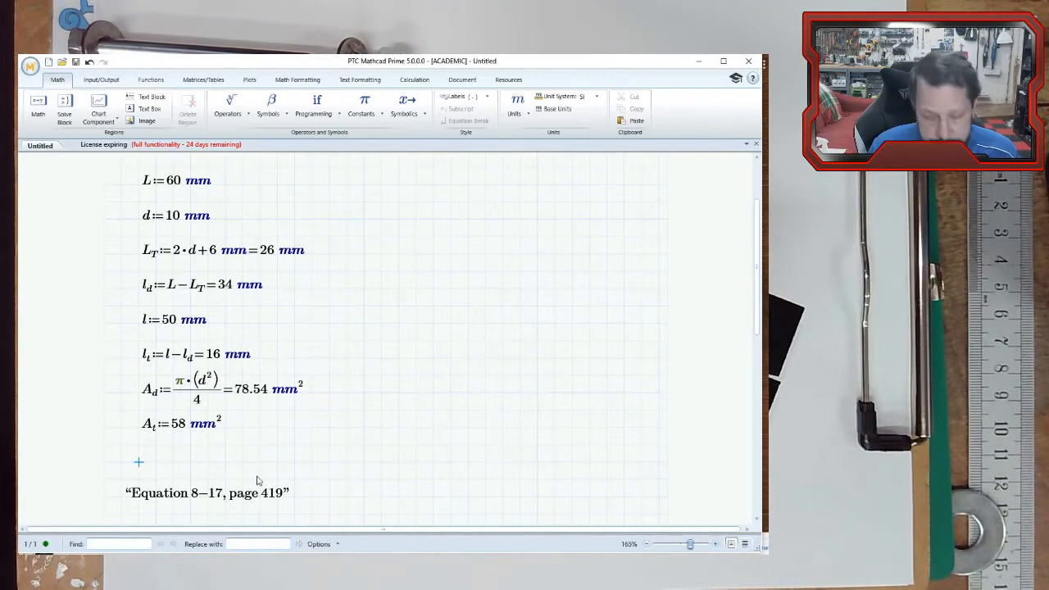
{"action": "type", "text": "E:="}
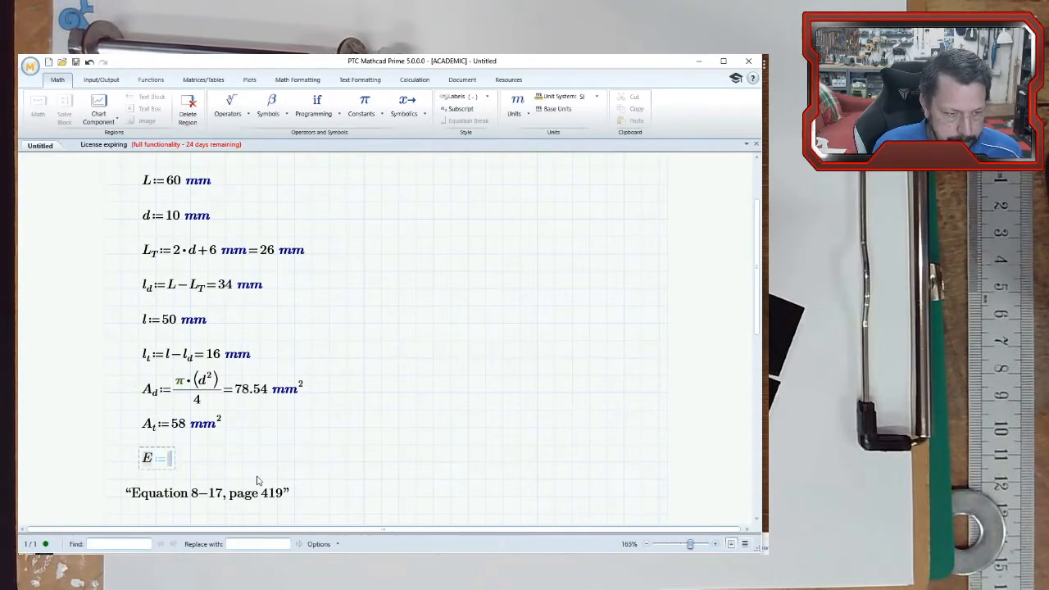
{"action": "type", "text": "200"}
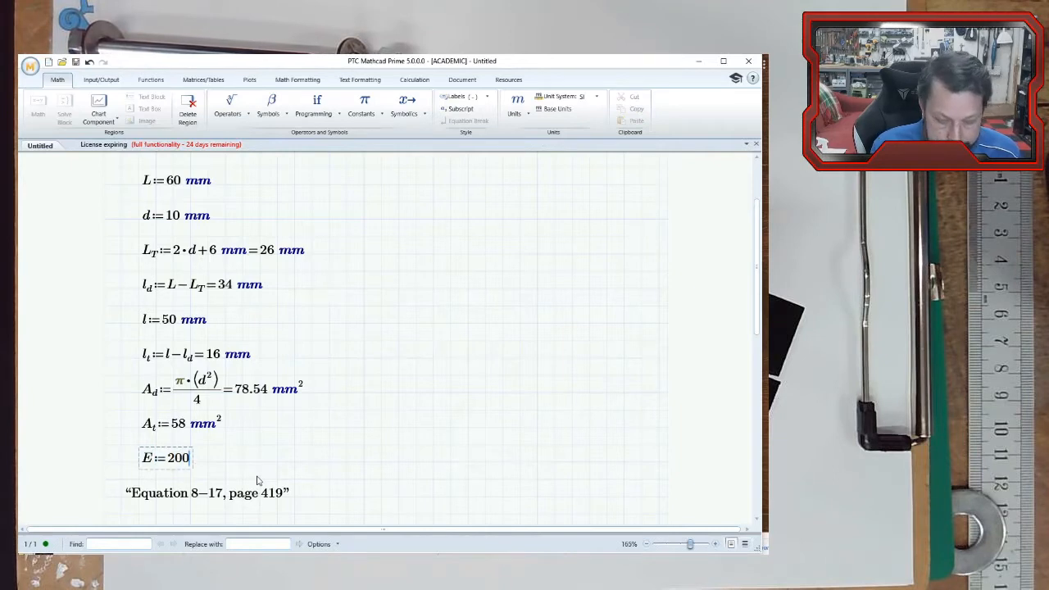
{"action": "type", "text": "Gpa"}
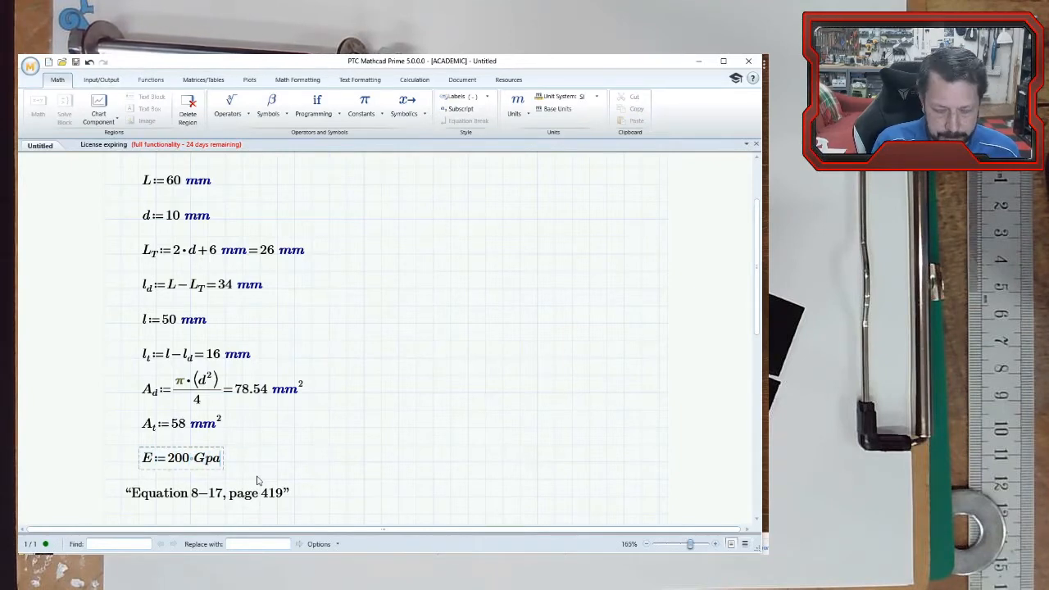
{"action": "key", "text": "BackSpace"}
{"action": "key", "text": "BackSpace"}
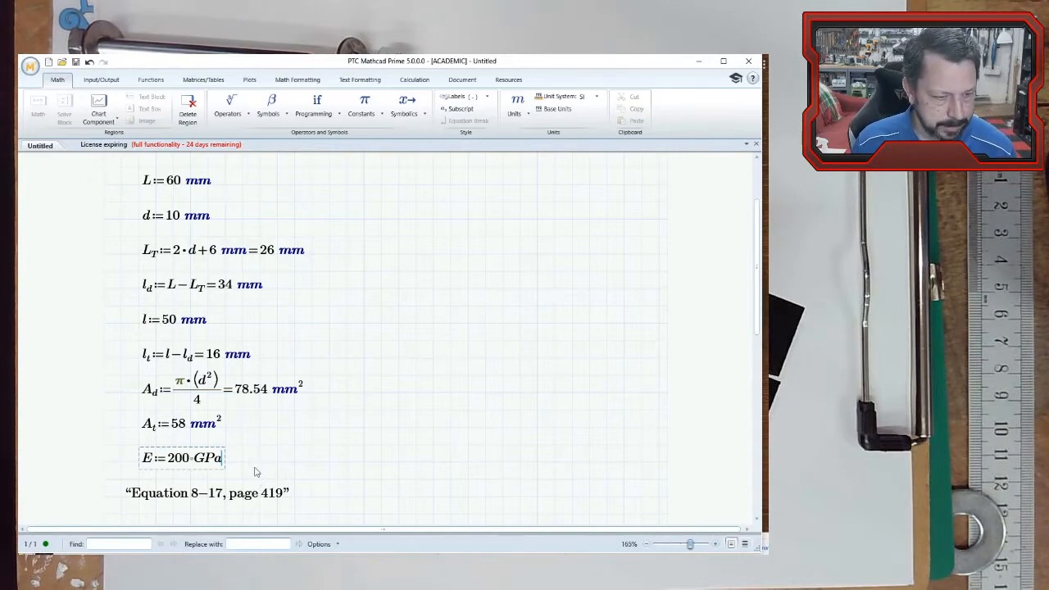
Move the "Equation 8–17, page 419" note lower and enter the variable k in the gap beneath E
{"action": "scroll", "coordinate": [248, 442], "scroll_direction": "down", "scroll_amount": 3}
{"action": "left_click_drag", "start_coordinate": [271, 426], "coordinate": [228, 486]}
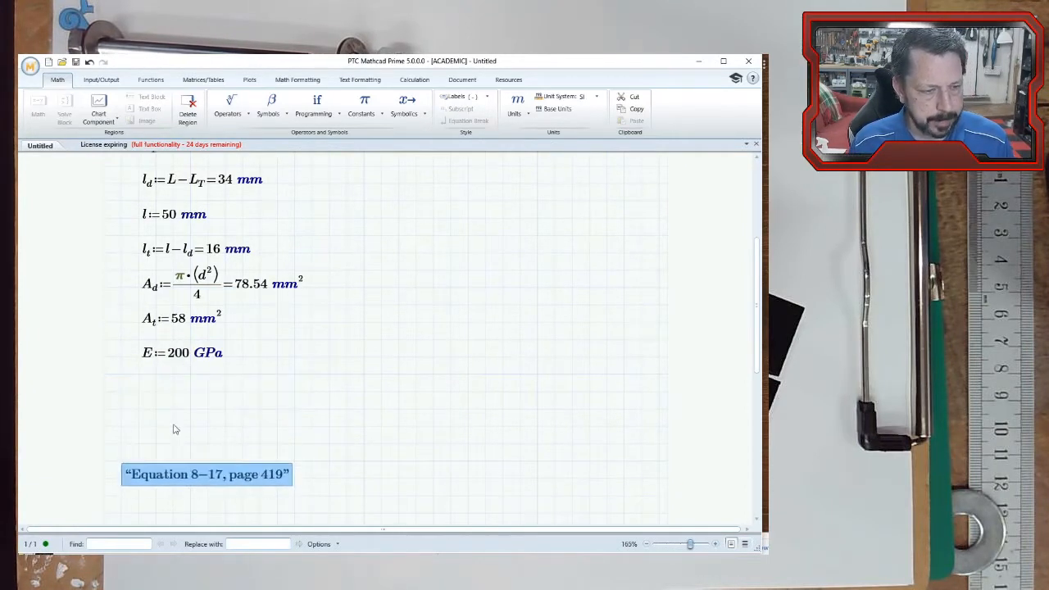
{"action": "left_click", "coordinate": [148, 393]}
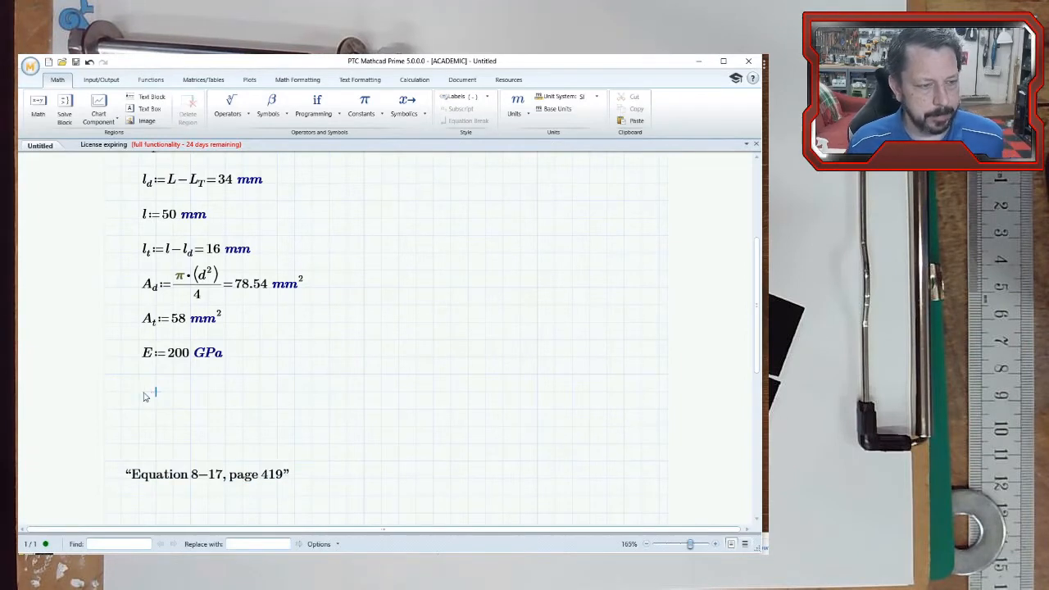
{"action": "left_click", "coordinate": [139, 415]}
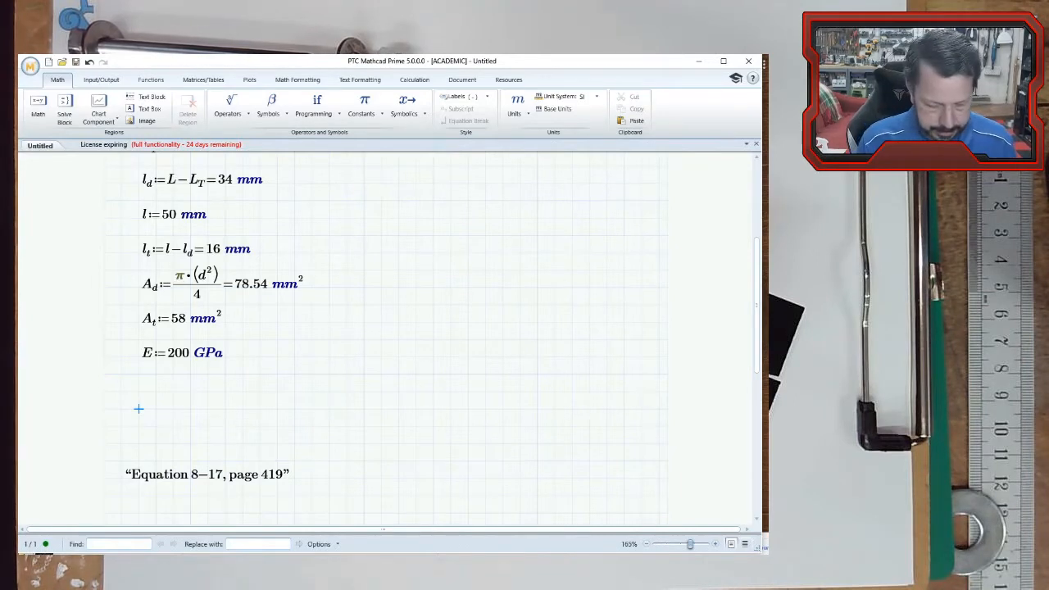
{"action": "type", "text": "k"}
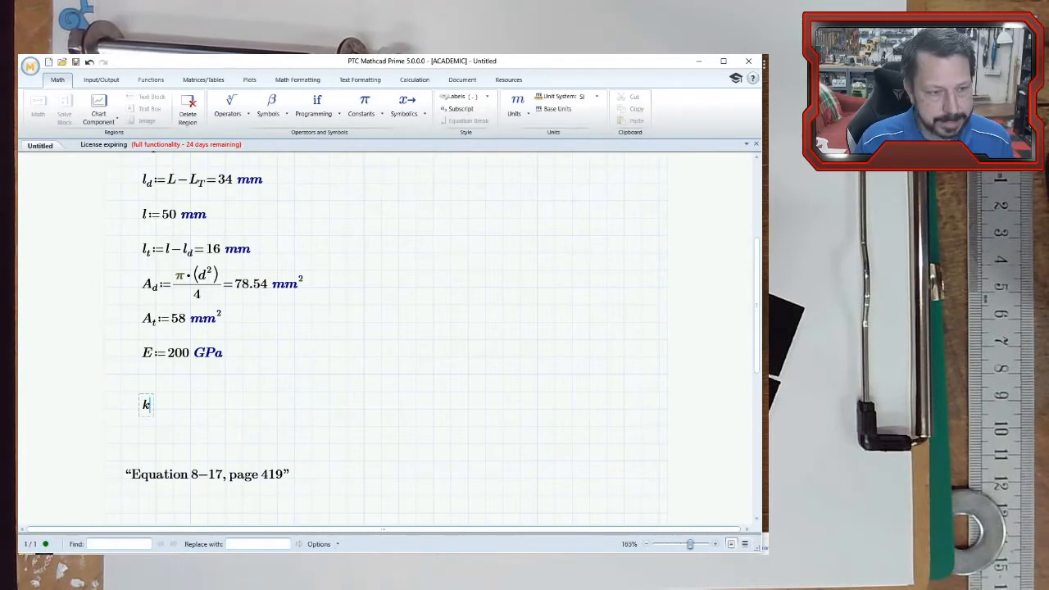
Move the "Equation 8–17, page 419" note up to just below E and place the k region beneath the note
{"action": "left_click", "coordinate": [234, 484]}
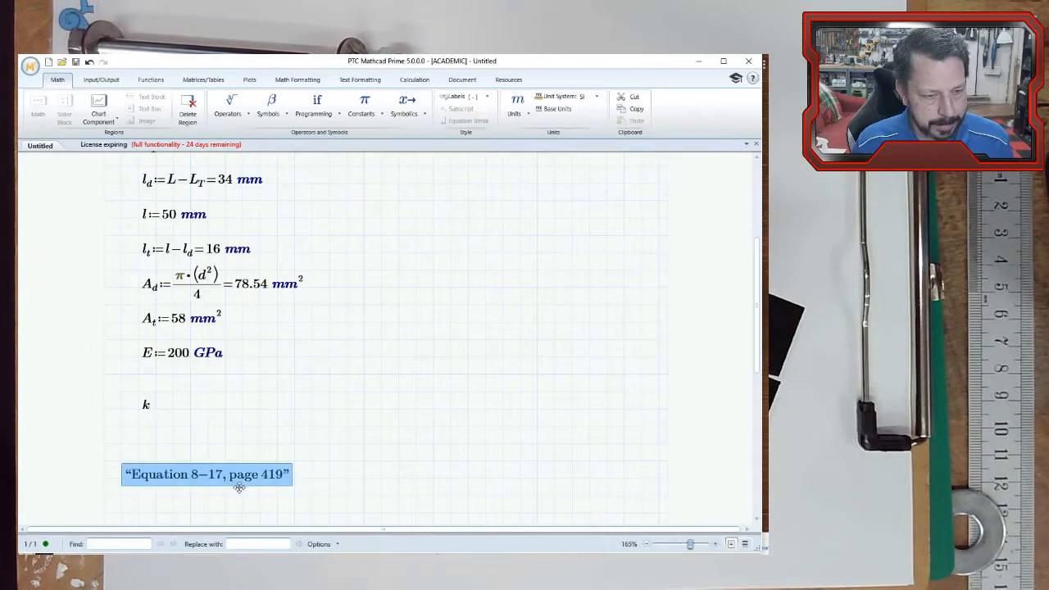
{"action": "left_click_drag", "start_coordinate": [239, 486], "coordinate": [237, 401]}
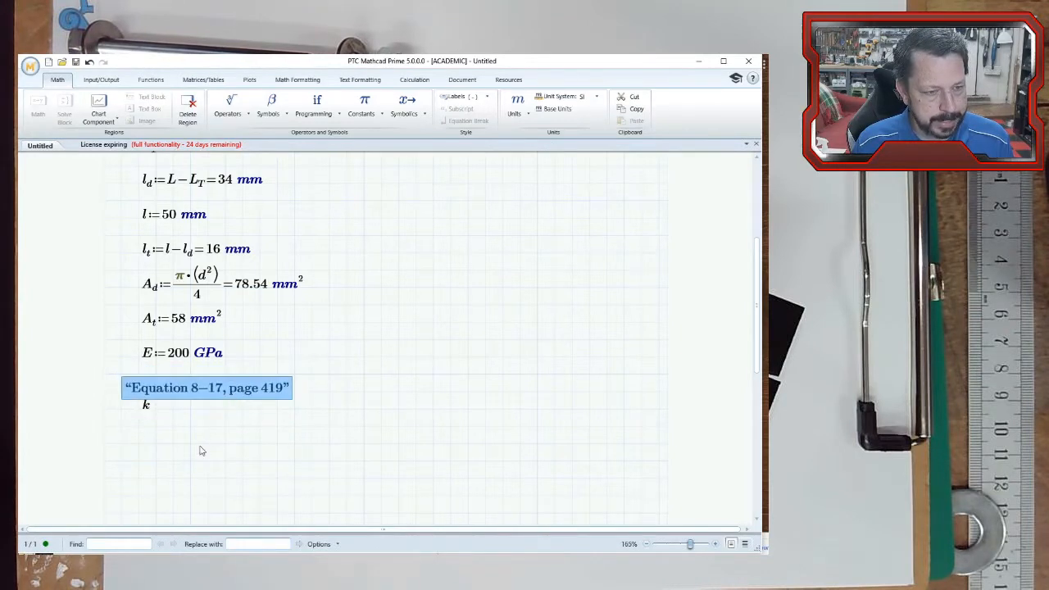
{"action": "left_click", "coordinate": [200, 451]}
{"action": "left_click_drag", "start_coordinate": [155, 417], "coordinate": [158, 441]}
{"action": "scroll", "coordinate": [232, 467], "scroll_direction": "up", "scroll_amount": 2}
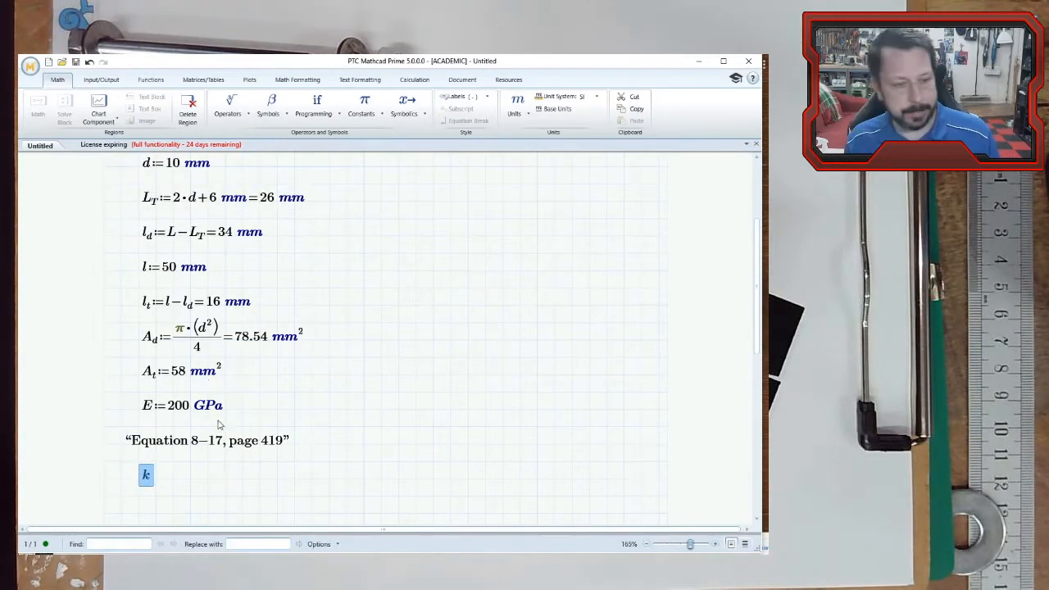
{"action": "left_click", "coordinate": [178, 486]}
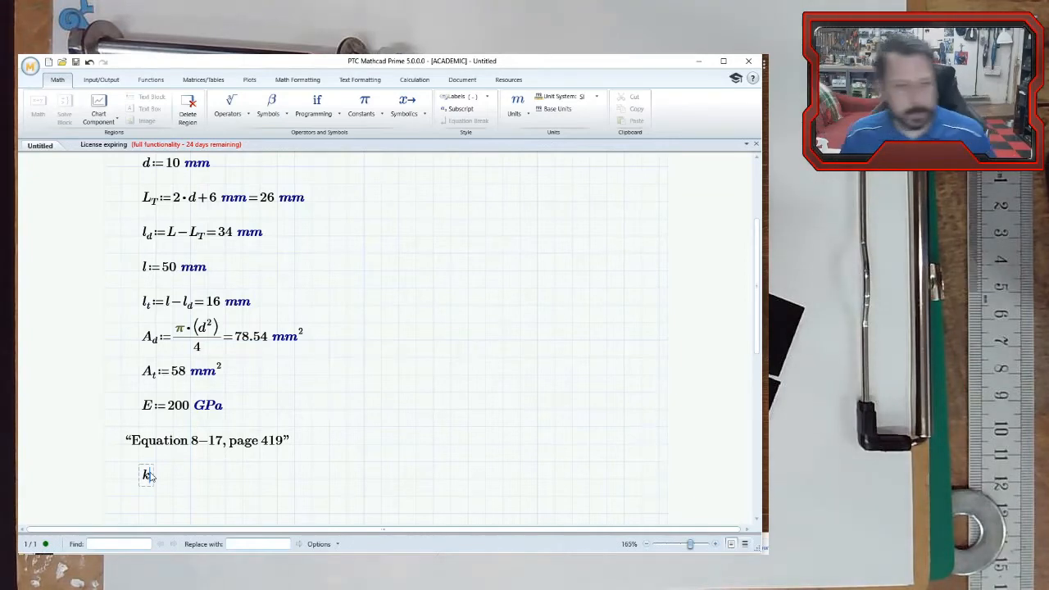
{"action": "left_click_drag", "start_coordinate": [281, 404], "coordinate": [97, 161]}
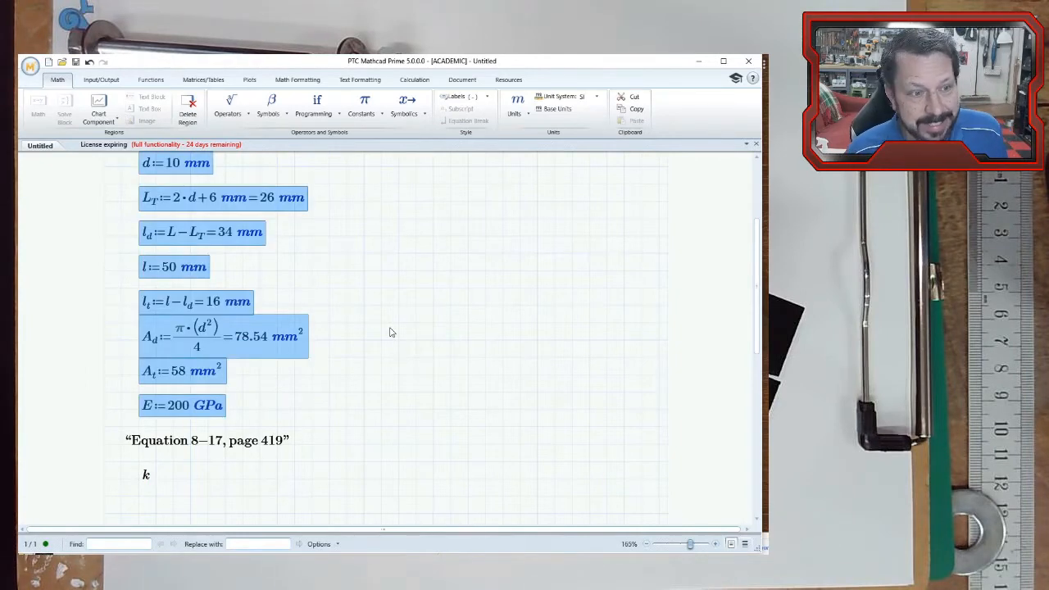
{"action": "left_click", "coordinate": [180, 207]}
{"action": "left_click_drag", "start_coordinate": [347, 183], "coordinate": [181, 244]}
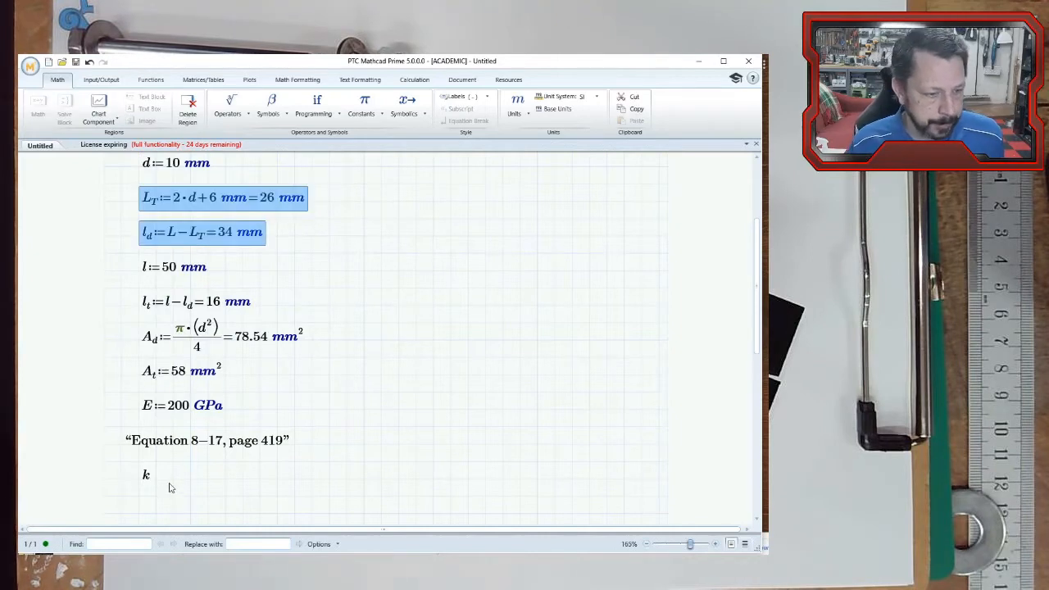
Extend the k region under the equation note into a definition of k_b as the product A_d·A_t·E
{"action": "left_click", "coordinate": [143, 481]}
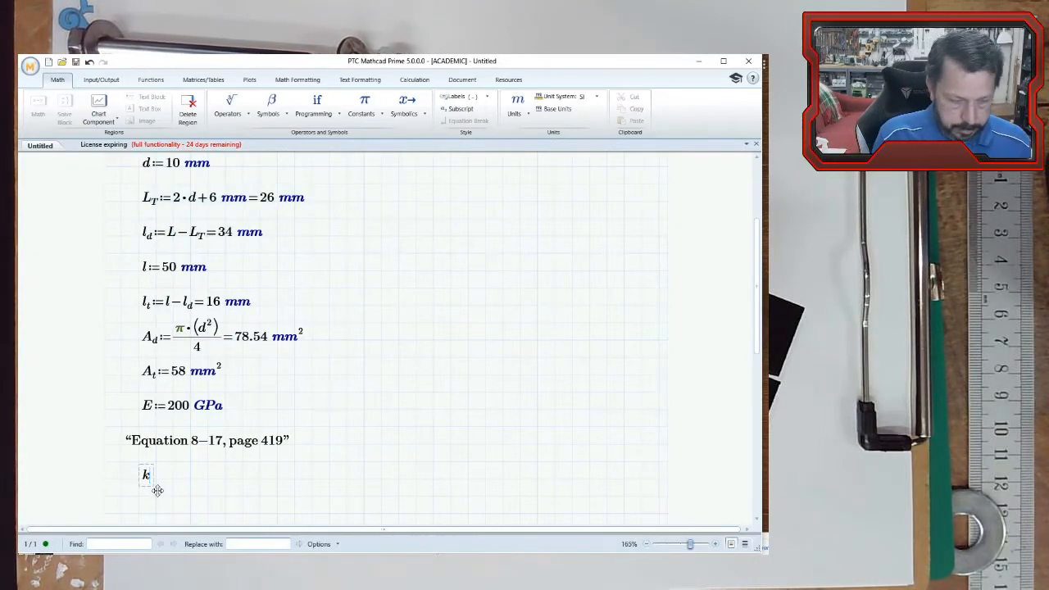
{"action": "type", "text": "b:="}
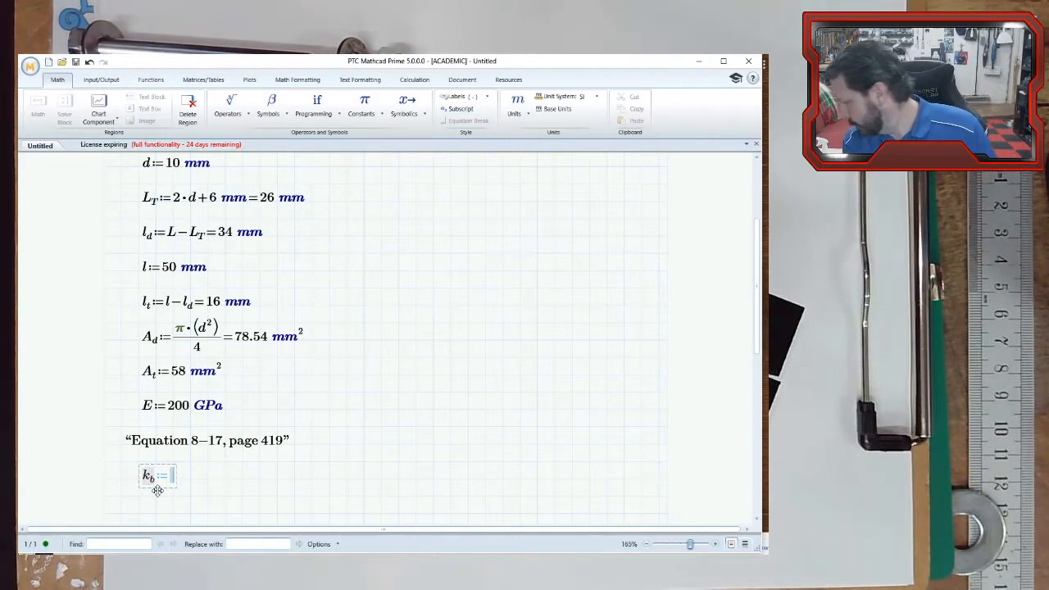
{"action": "type", "text": "A"}
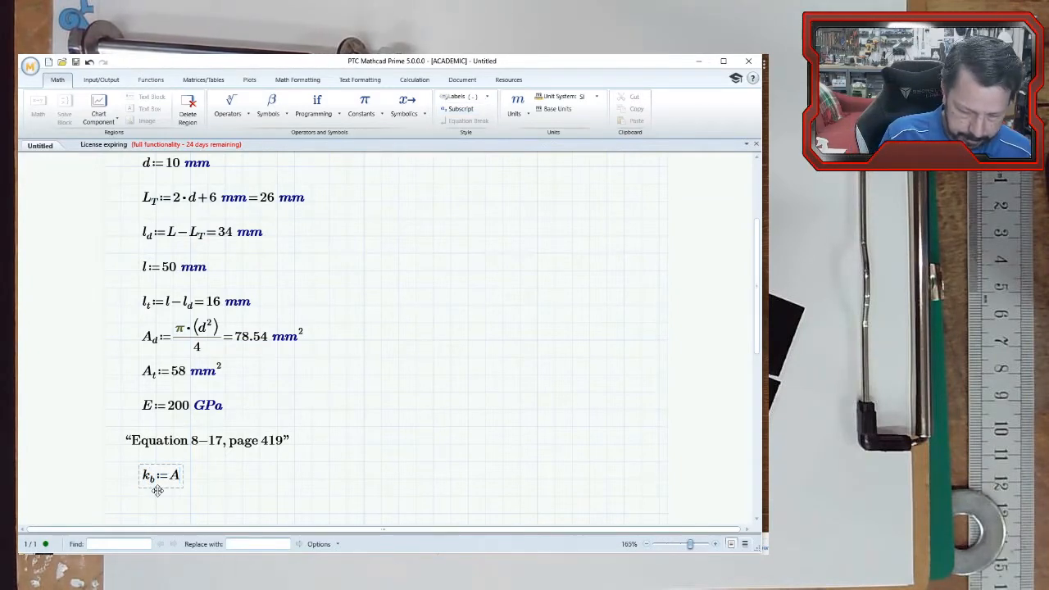
{"action": "type", "text": "."}
{"action": "type", "text": "d"}
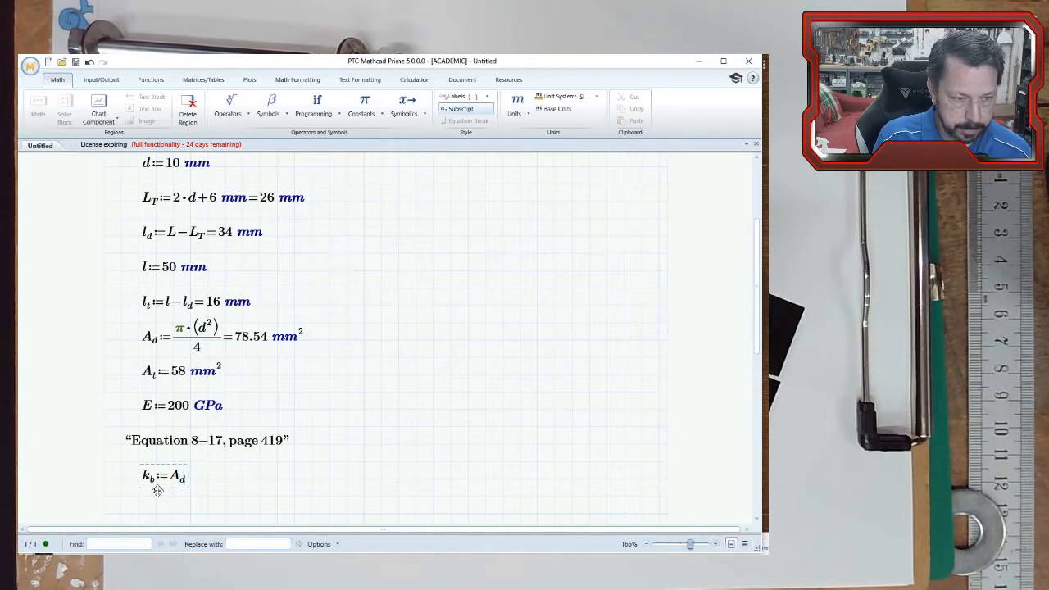
{"action": "type", "text": "*"}
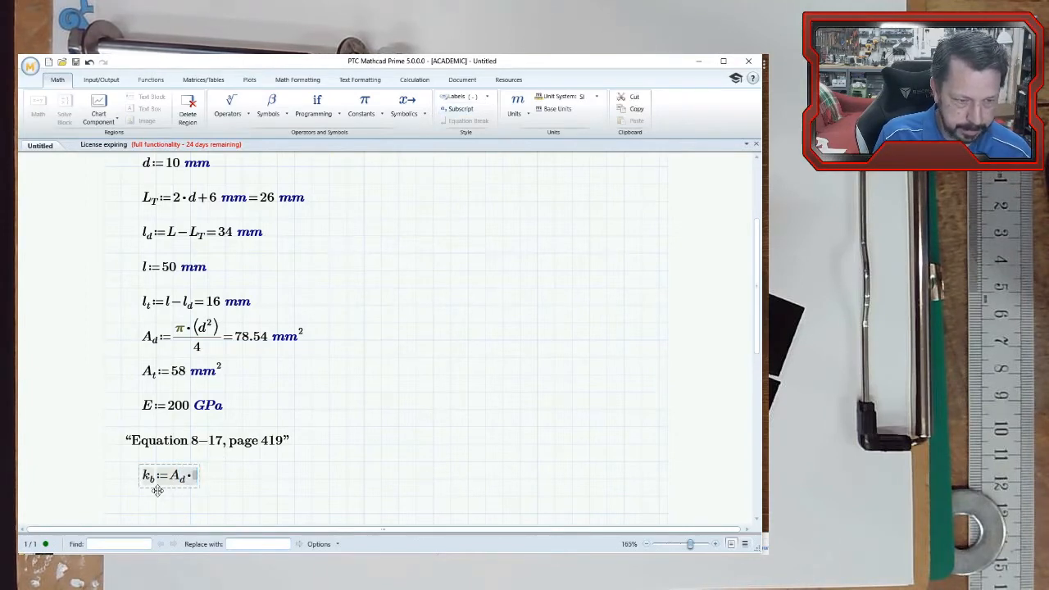
{"action": "left_click", "coordinate": [195, 478]}
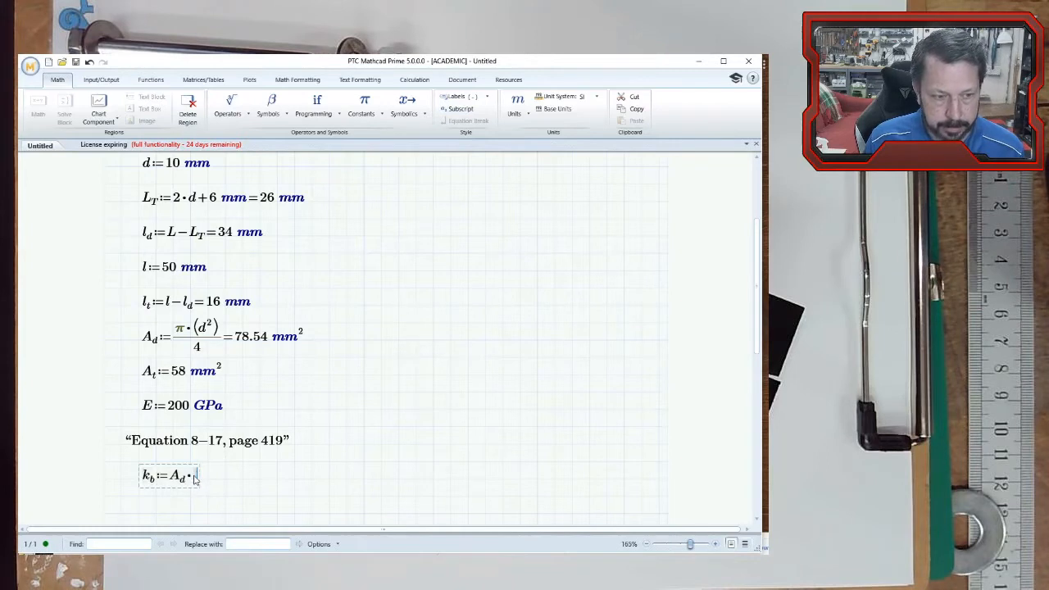
{"action": "type", "text": "A"}
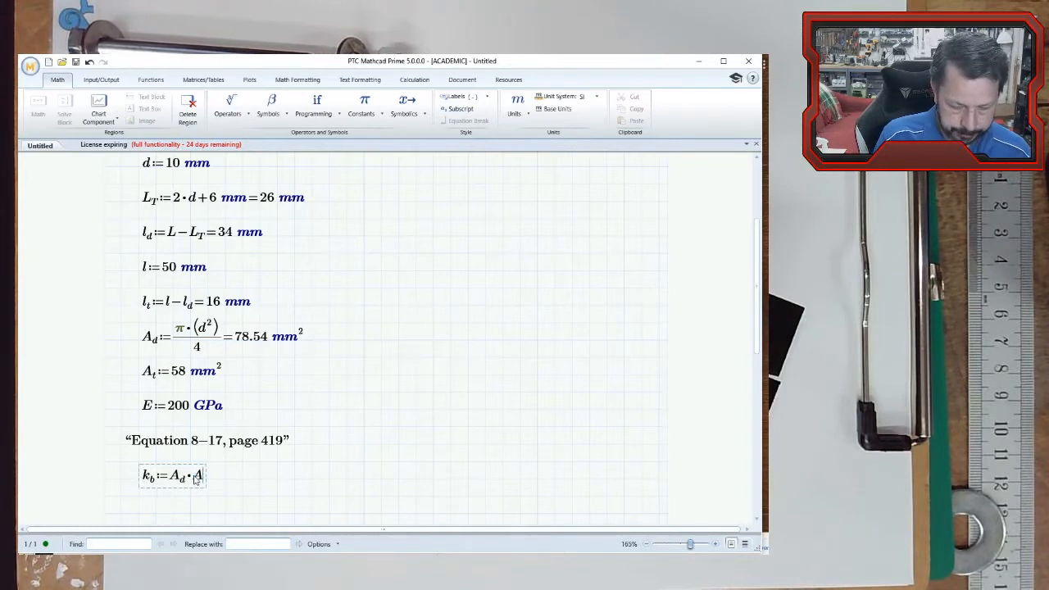
{"action": "type", "text": "."}
{"action": "type", "text": "t"}
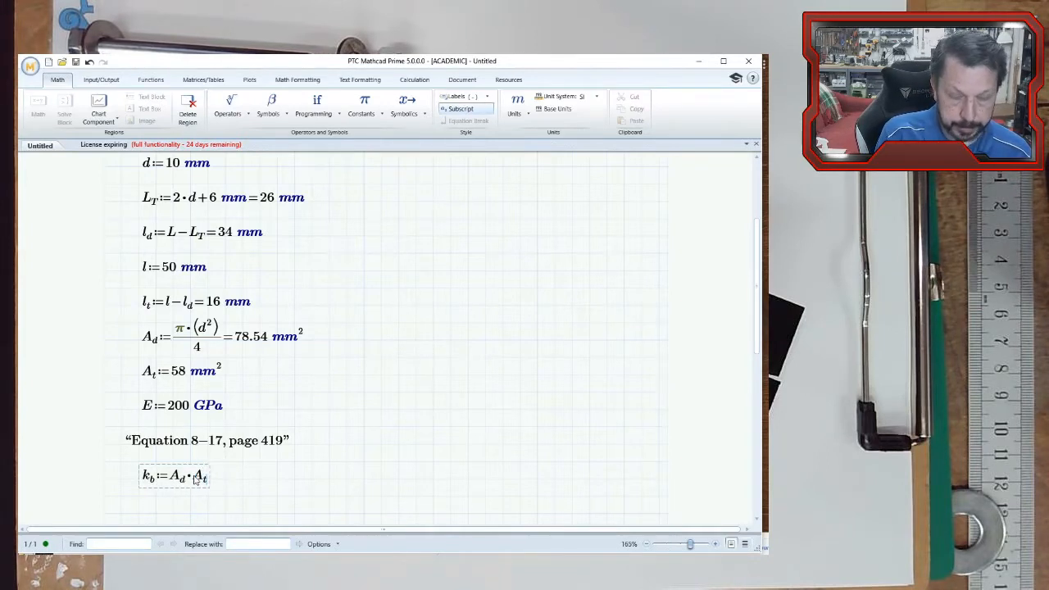
{"action": "type", "text": "*"}
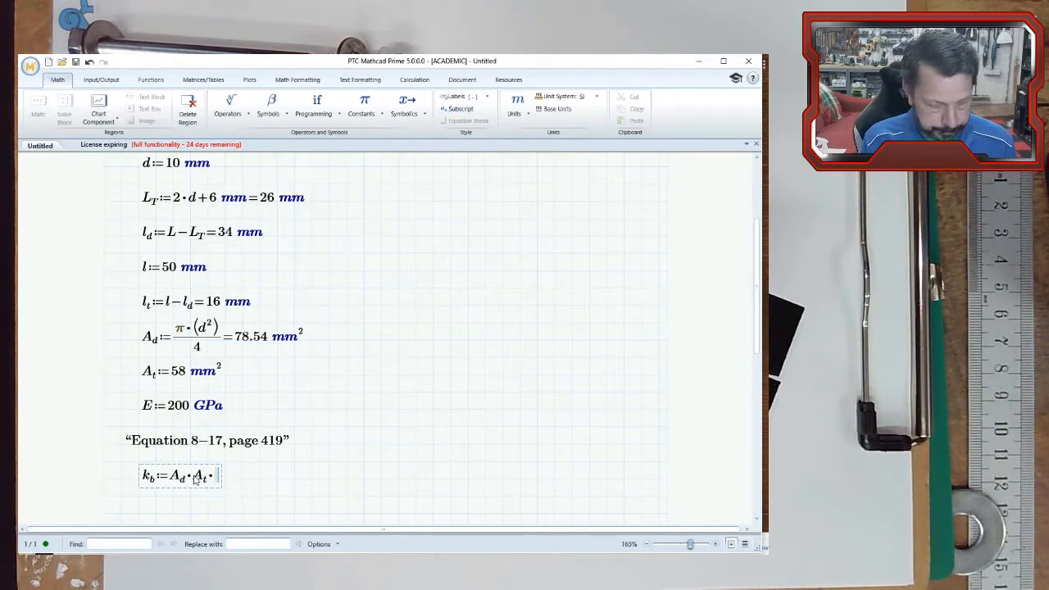
{"action": "type", "text": "E"}
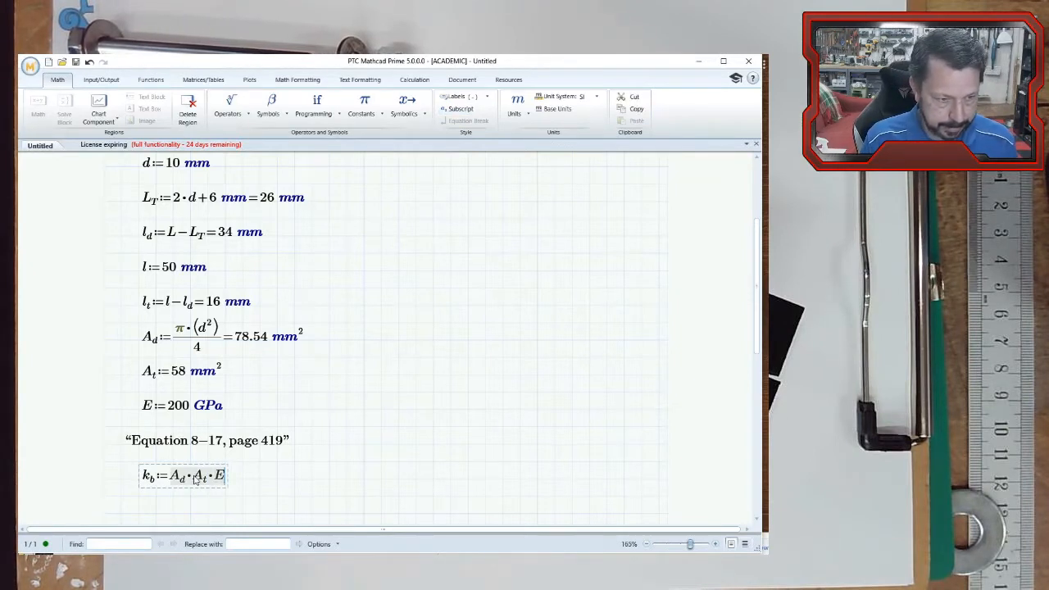
Divide the A_d·A_t·E product in the k_b definition by A_d·l_t + A_t·l_d and evaluate the expression
{"action": "type", "text": "/"}
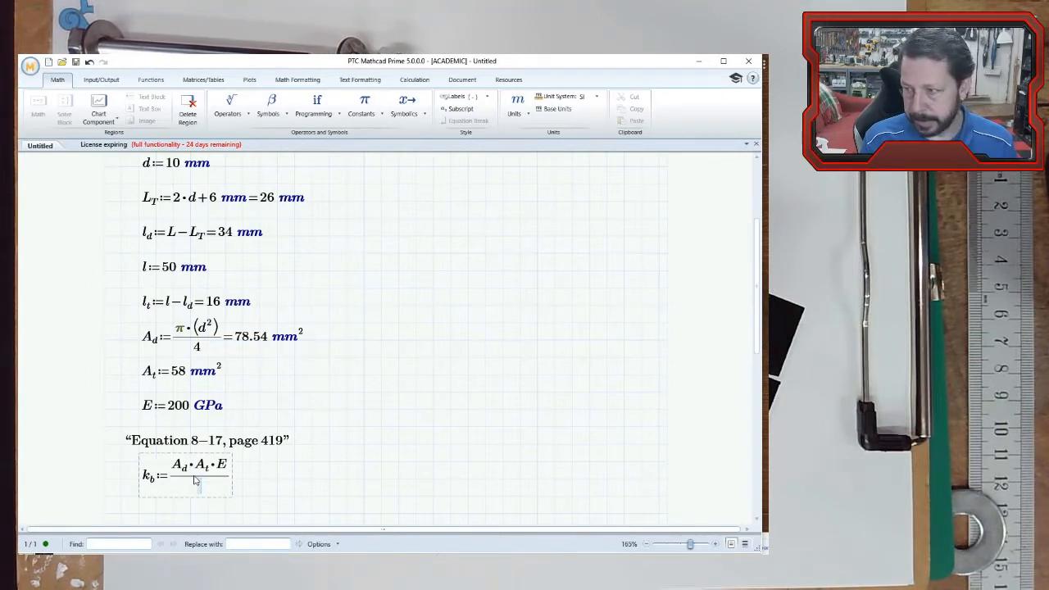
{"action": "type", "text": "A"}
{"action": "type", "text": ".d"}
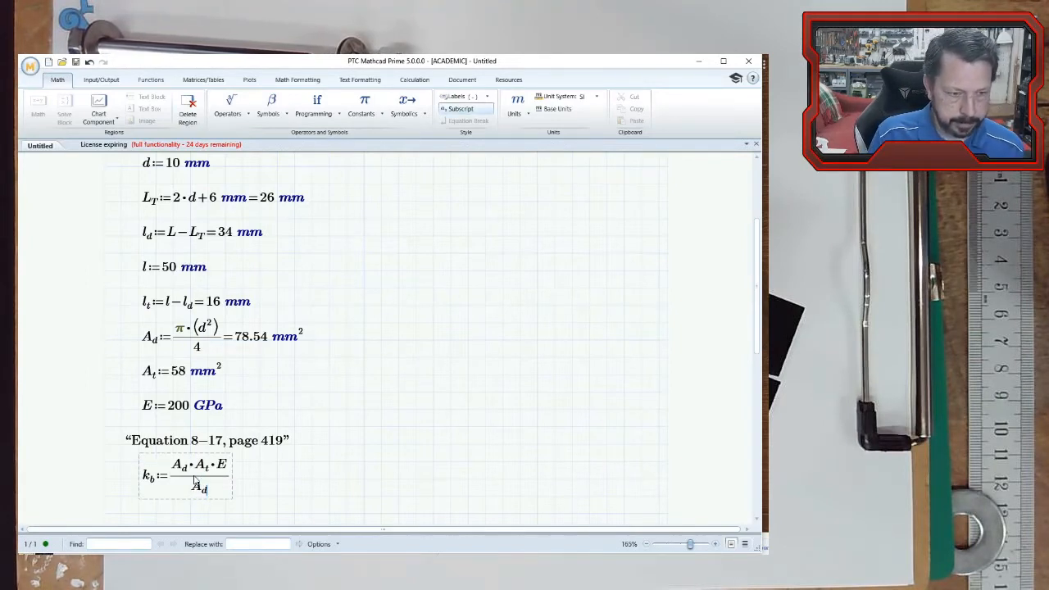
{"action": "type", "text": "*"}
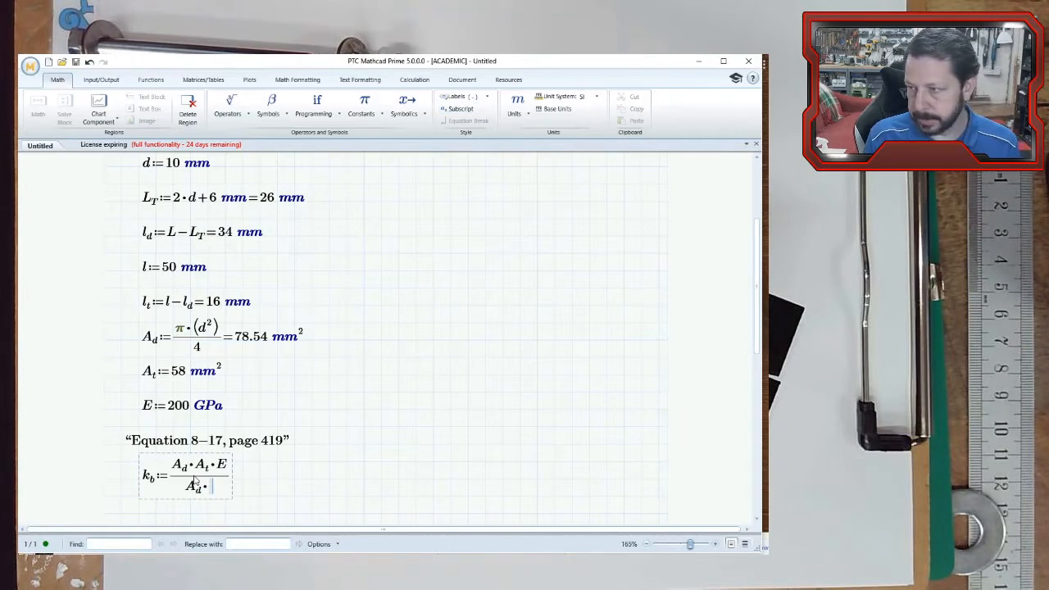
{"action": "type", "text": "l"}
{"action": "type", "text": ".t+"}
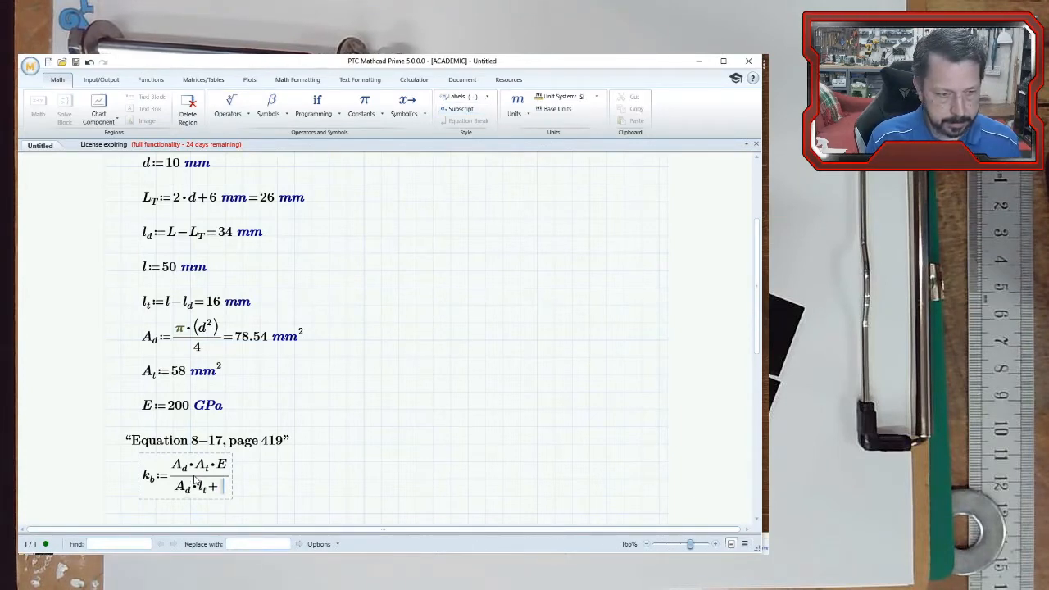
{"action": "type", "text": "A.d"}
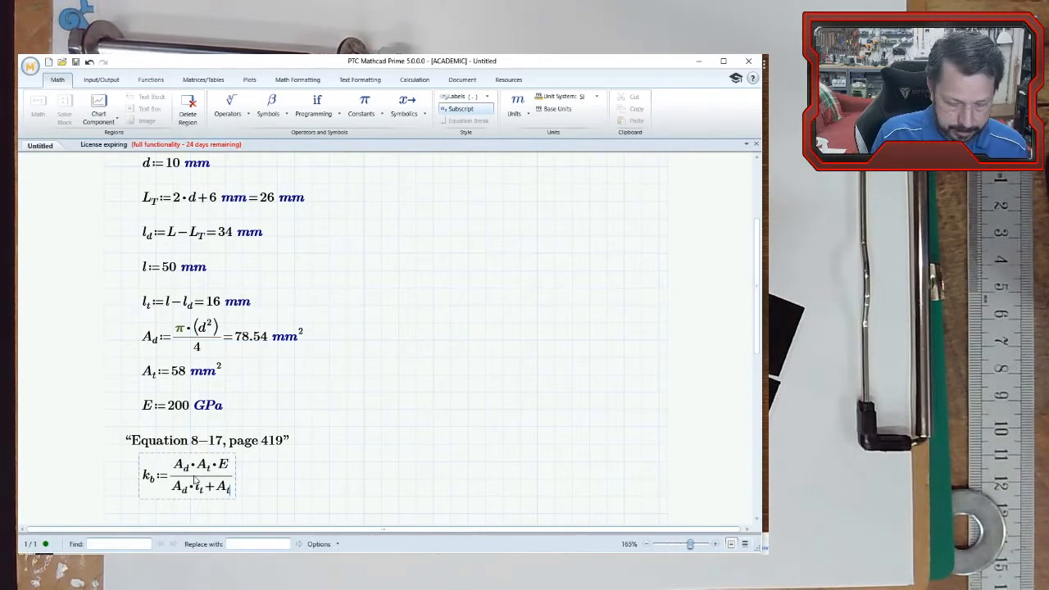
{"action": "type", "text": "*"}
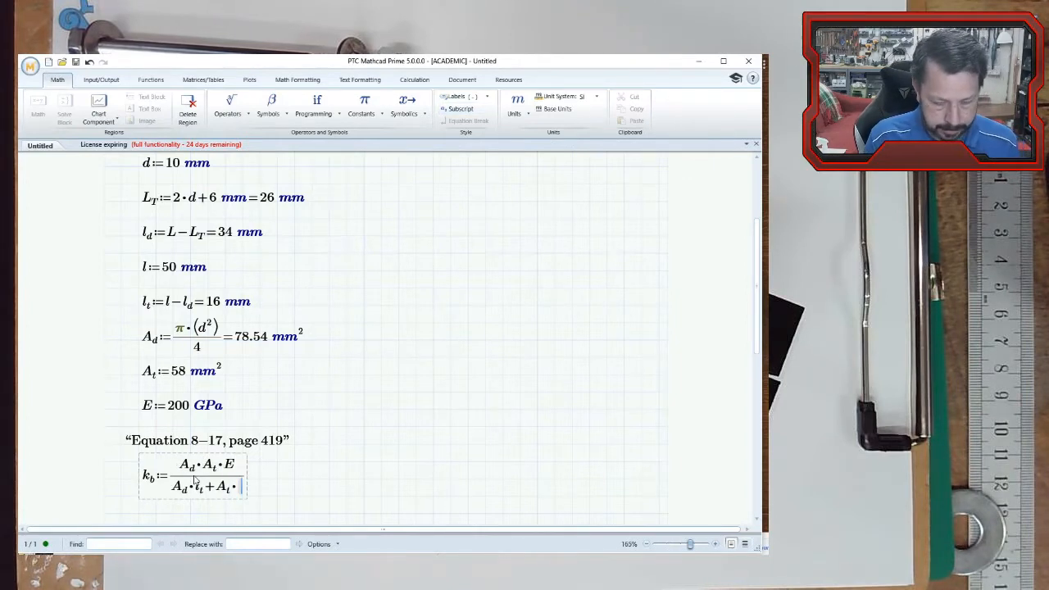
{"action": "type", "text": "l"}
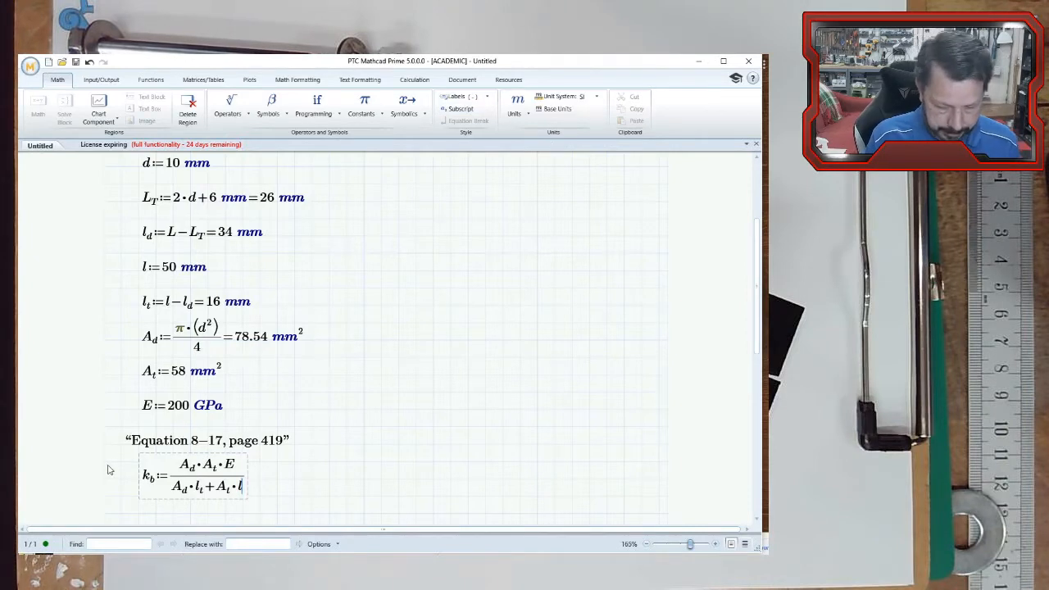
{"action": "key", "text": "period"}
{"action": "type", "text": "d)=(2.822·10^8) kg/s^2"}
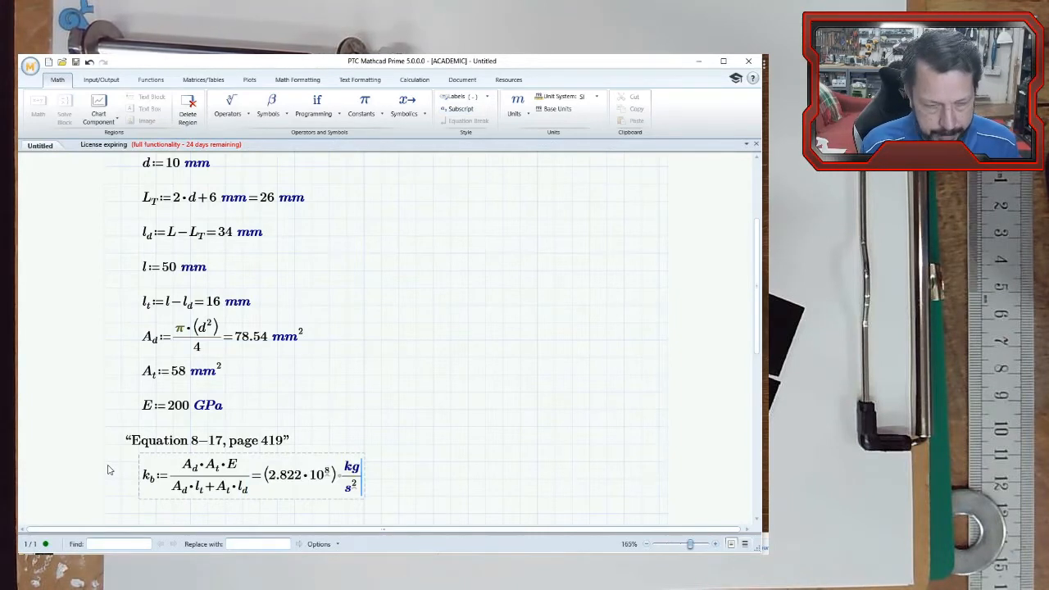
Convert the unit of the k_b result to N/m
{"action": "key", "text": "BackSpace"}
{"action": "type", "text": "N/m"}
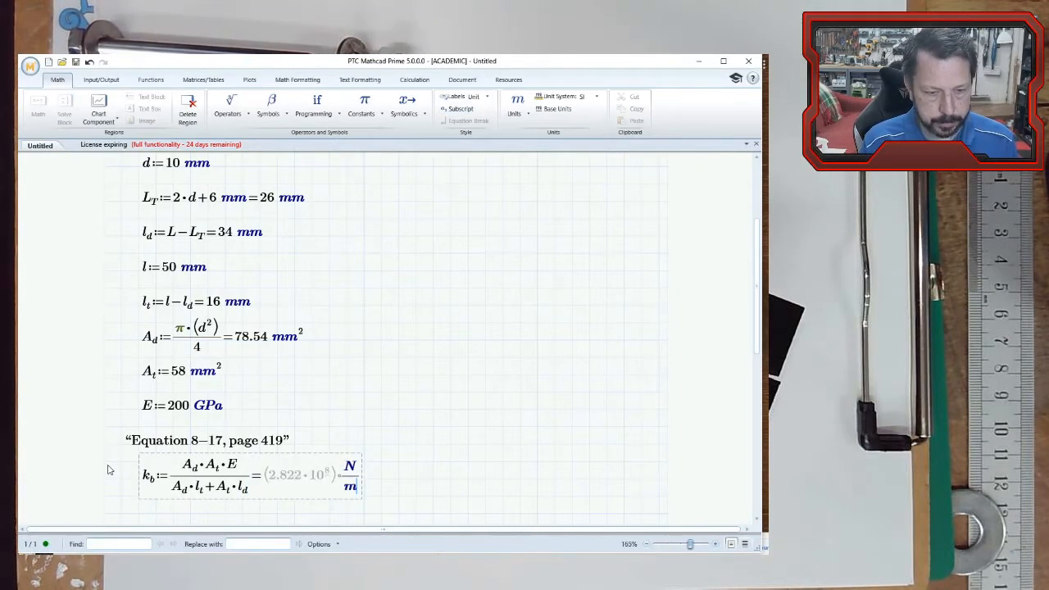
{"action": "key", "text": "Return"}
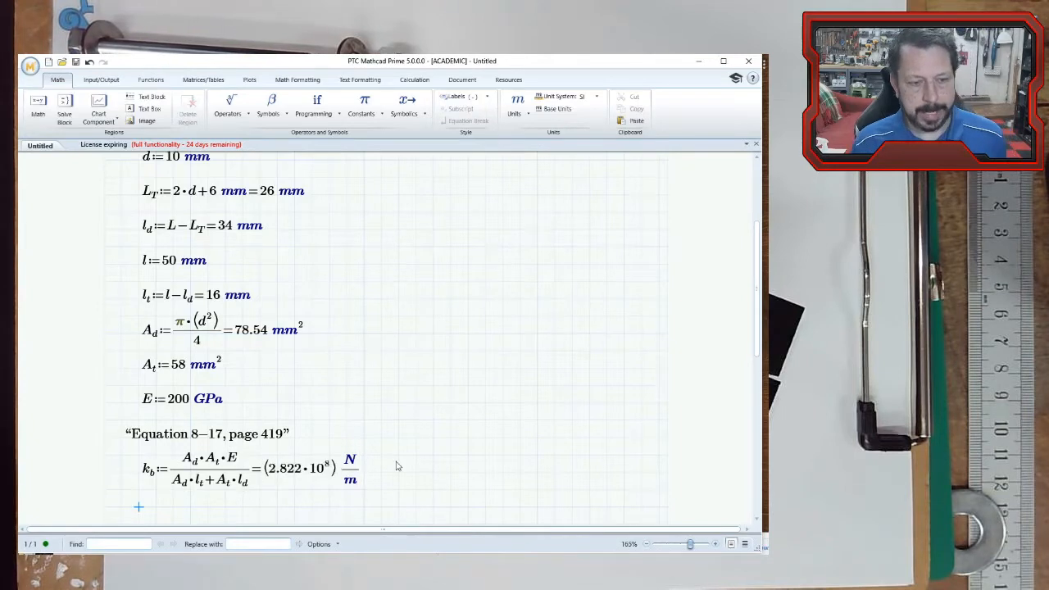
{"action": "scroll", "coordinate": [323, 392], "scroll_direction": "down", "scroll_amount": 3}
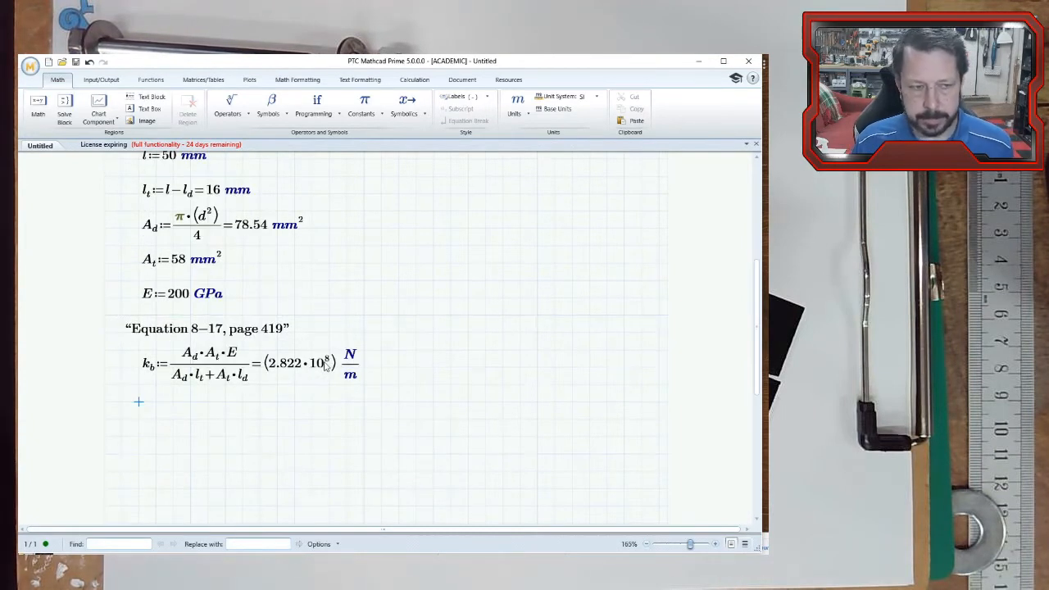